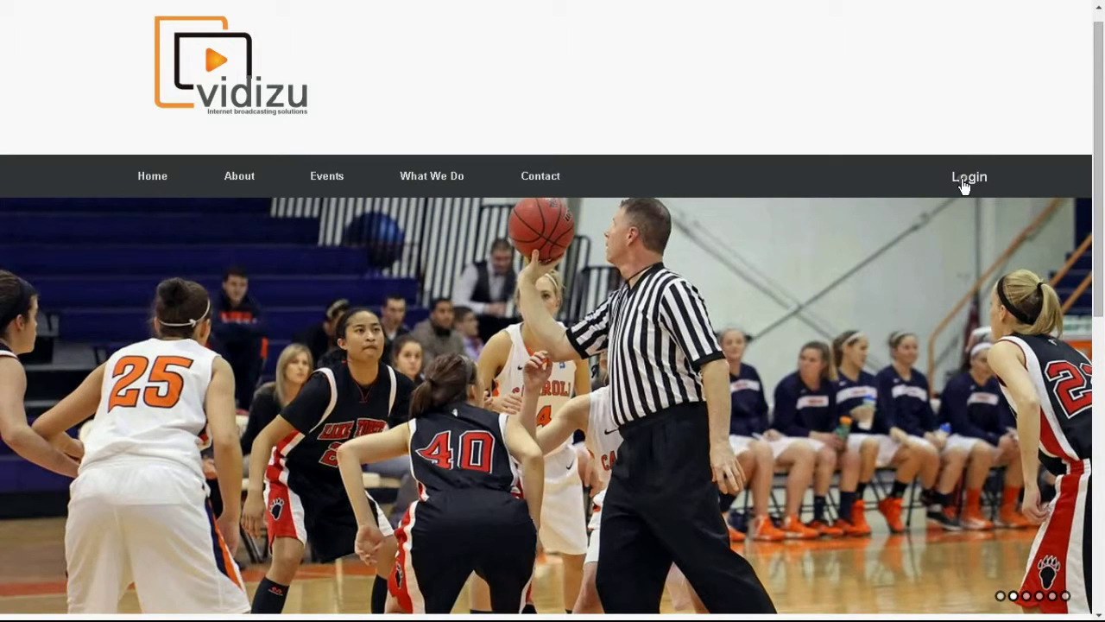
Sign in to Vidizu and go to the Clip Editor page.
{"action": "left_click", "coordinate": [963, 179]}
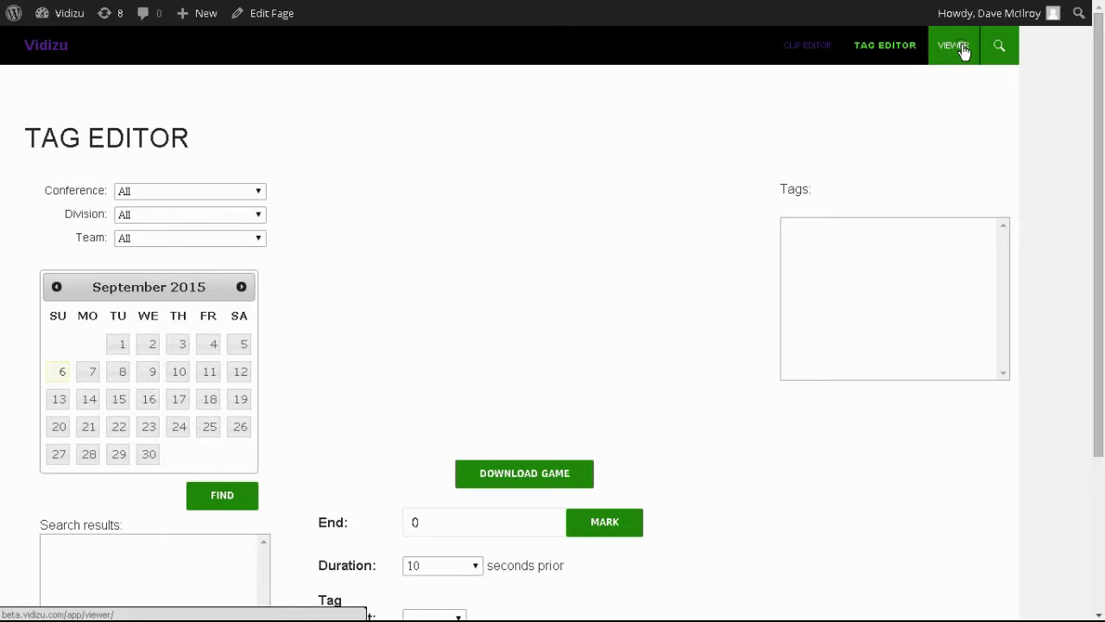
{"action": "left_click", "coordinate": [810, 47]}
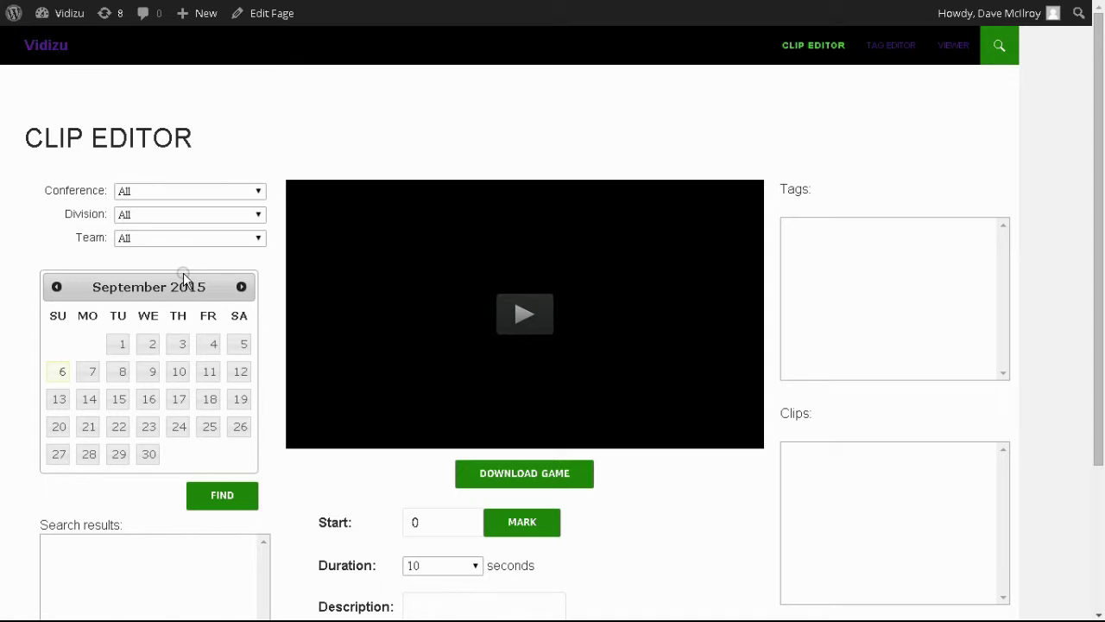
Set the game date to December 6, 2014 and search for games on it.
{"action": "left_click", "coordinate": [56, 289]}
{"action": "left_click", "coordinate": [56, 287]}
{"action": "left_click", "coordinate": [56, 288]}
{"action": "left_click", "coordinate": [56, 287]}
{"action": "left_click", "coordinate": [56, 288]}
{"action": "left_click", "coordinate": [56, 288]}
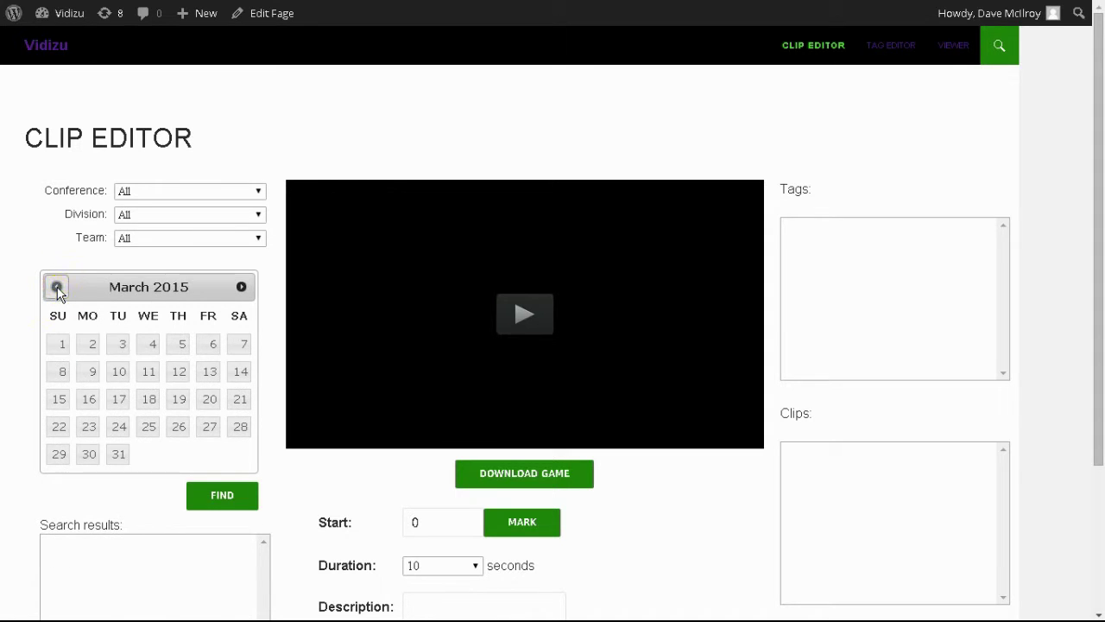
{"action": "left_click", "coordinate": [56, 288]}
{"action": "left_click", "coordinate": [56, 287]}
{"action": "left_click", "coordinate": [56, 288]}
{"action": "left_click", "coordinate": [57, 288]}
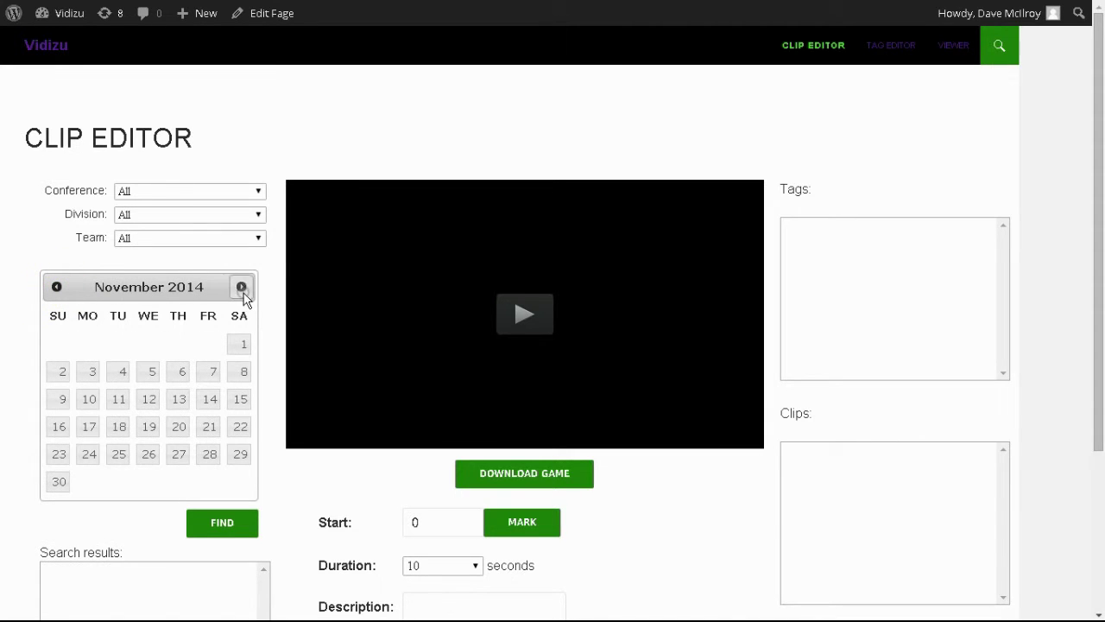
{"action": "left_click", "coordinate": [243, 290]}
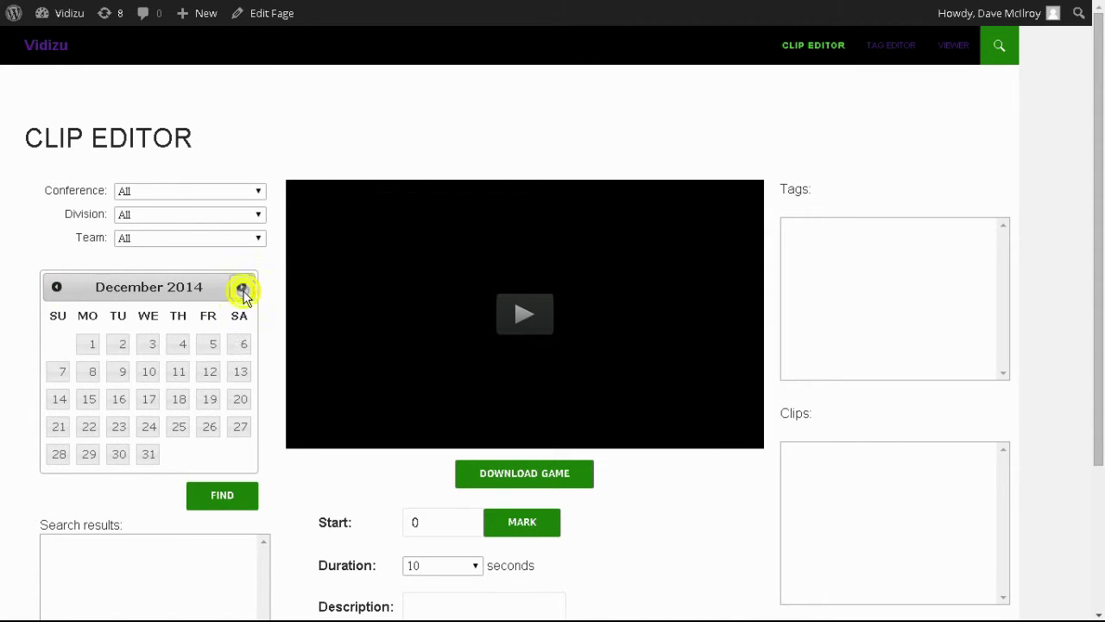
{"action": "left_click", "coordinate": [243, 346]}
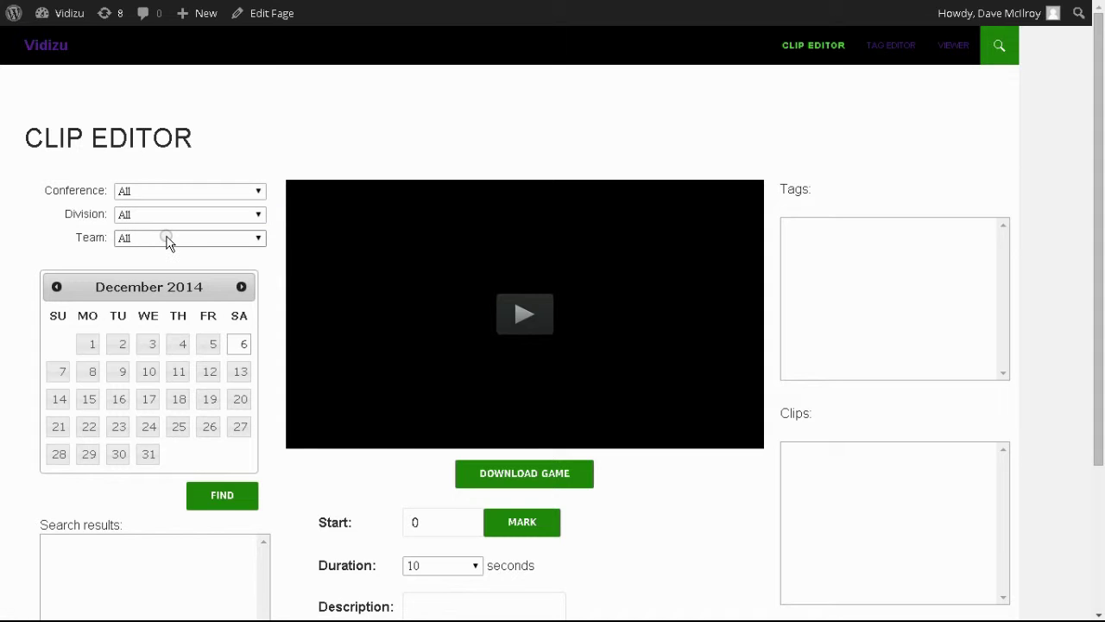
{"action": "left_click", "coordinate": [225, 502]}
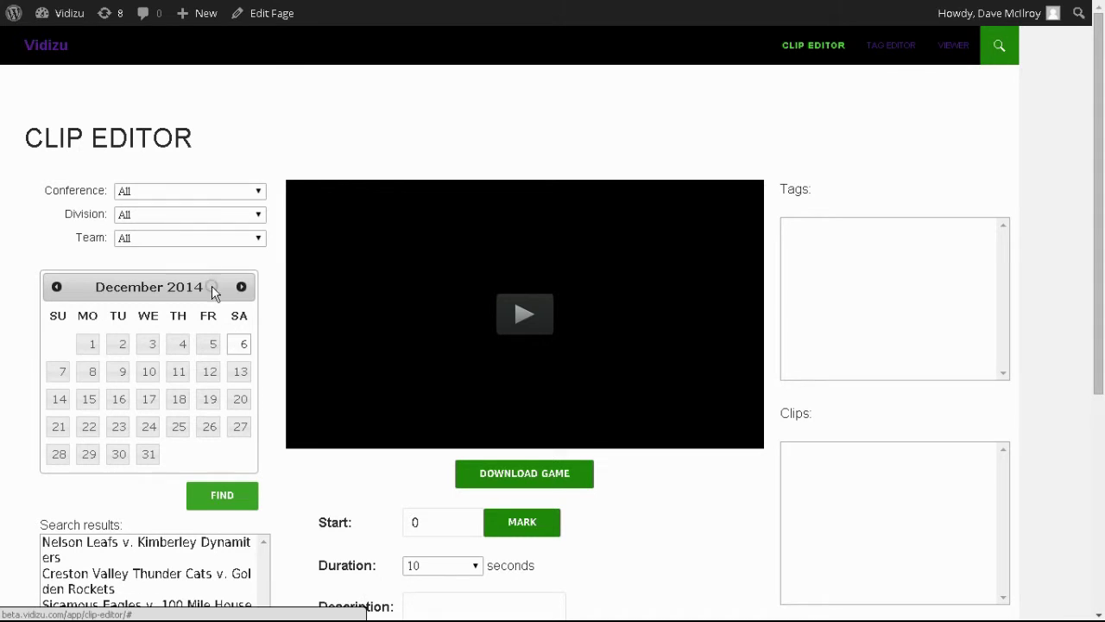
Filter the search to the 100 Mile House Wranglers and find their December 6 game.
{"action": "left_click_drag", "start_coordinate": [1098, 214], "coordinate": [1097, 313]}
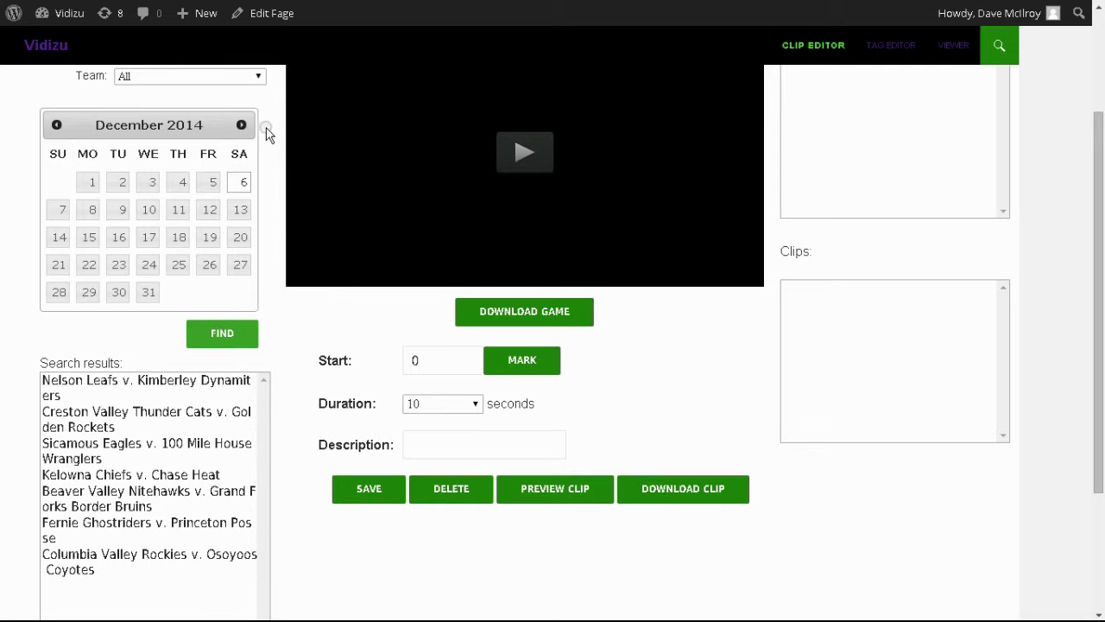
{"action": "left_click", "coordinate": [257, 76]}
{"action": "left_click", "coordinate": [198, 107]}
{"action": "left_click", "coordinate": [221, 334]}
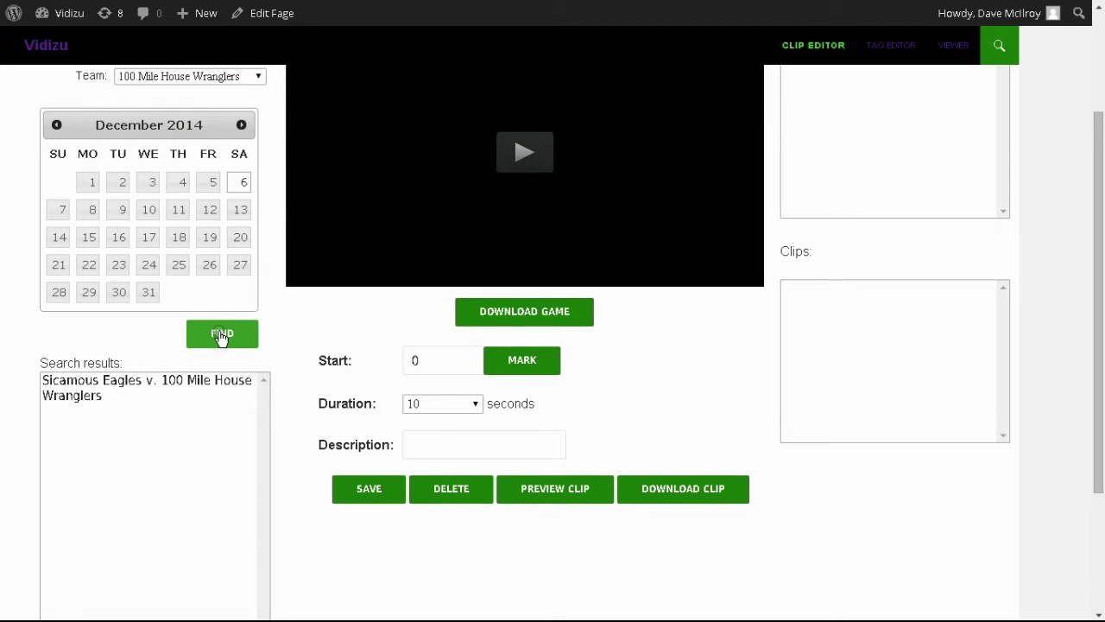
{"action": "scroll", "coordinate": [1097, 259], "scroll_direction": "up", "scroll_amount": 1}
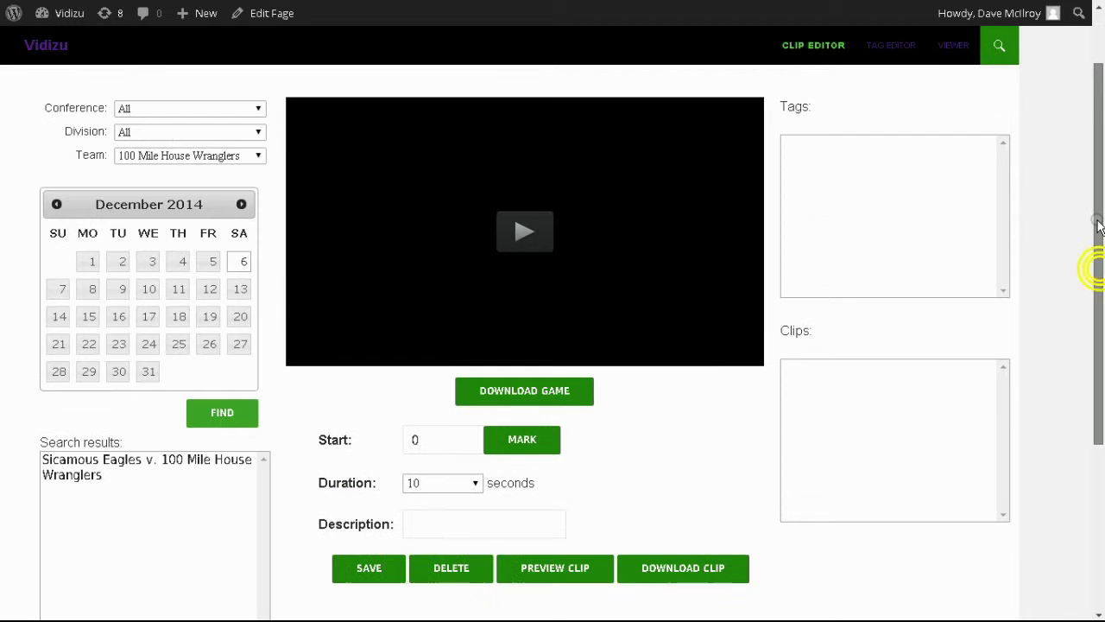
{"action": "left_click_drag", "start_coordinate": [1098, 225], "coordinate": [1099, 200]}
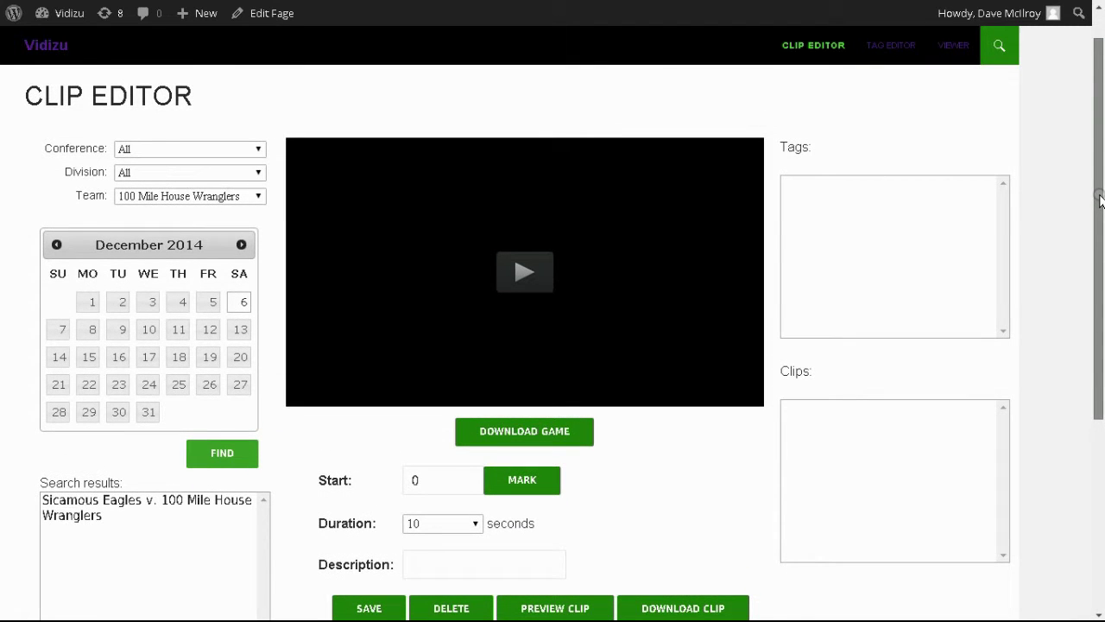
Load the Sicamous Eagles v. 100 Mile House Wranglers game and pause it at 00:12.
{"action": "left_click", "coordinate": [109, 507]}
{"action": "scroll", "coordinate": [109, 507], "scroll_direction": "down", "scroll_amount": 2}
{"action": "left_click_drag", "start_coordinate": [1099, 313], "coordinate": [1102, 210]}
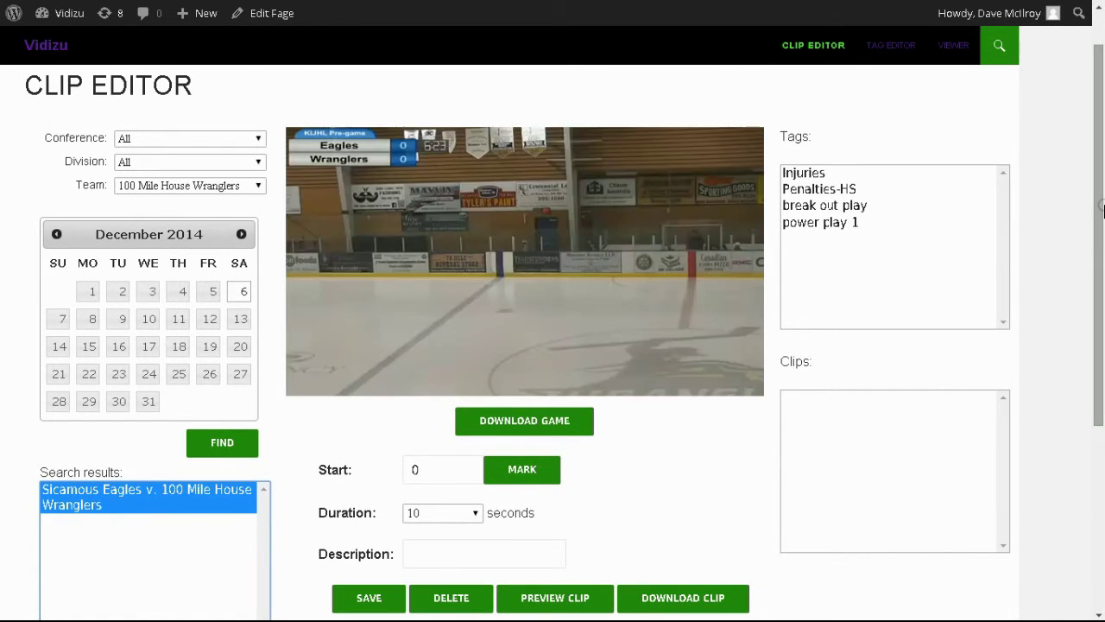
{"action": "mouse_move", "coordinate": [678, 198]}
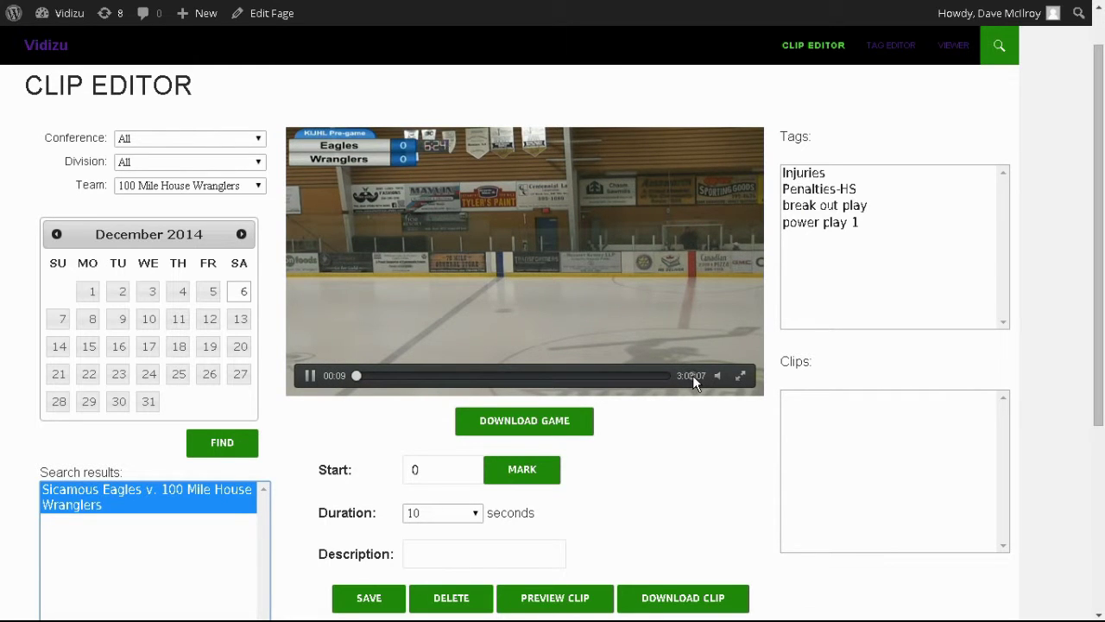
{"action": "left_click", "coordinate": [310, 376]}
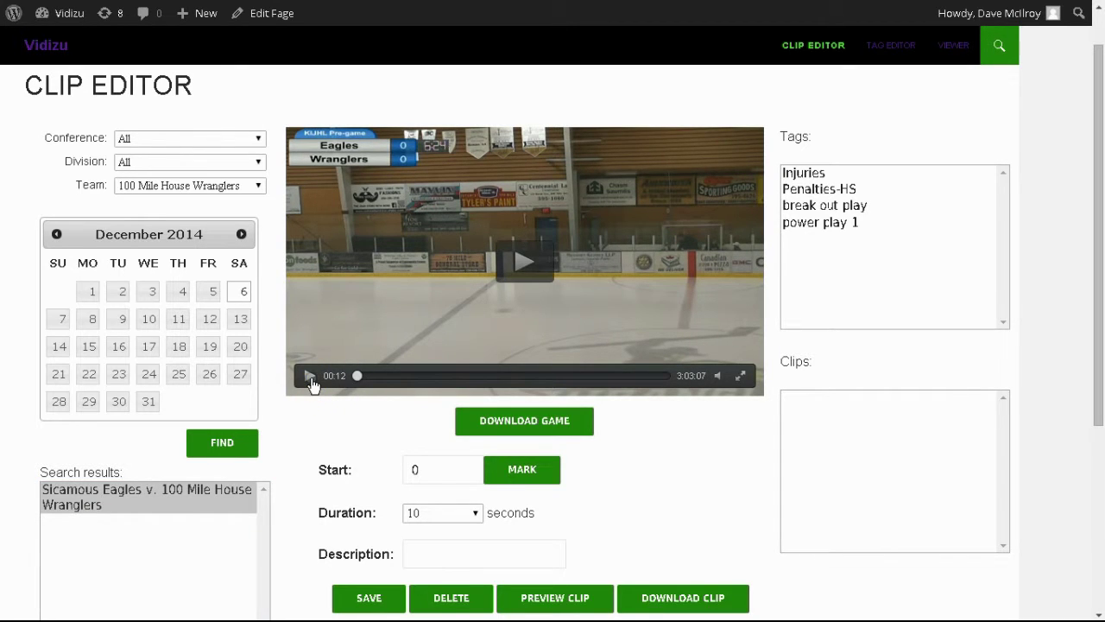
Jump to the 'break out play' tag at 2:30:06.00 and pause the video at 2:30:26.
{"action": "left_click", "coordinate": [820, 52]}
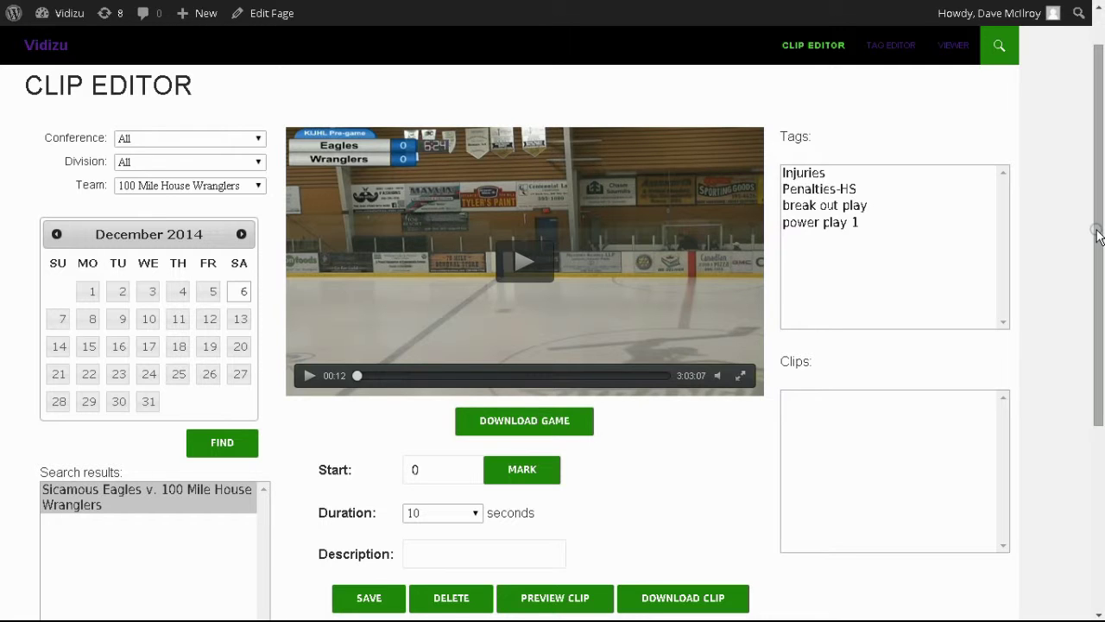
{"action": "left_click", "coordinate": [830, 207]}
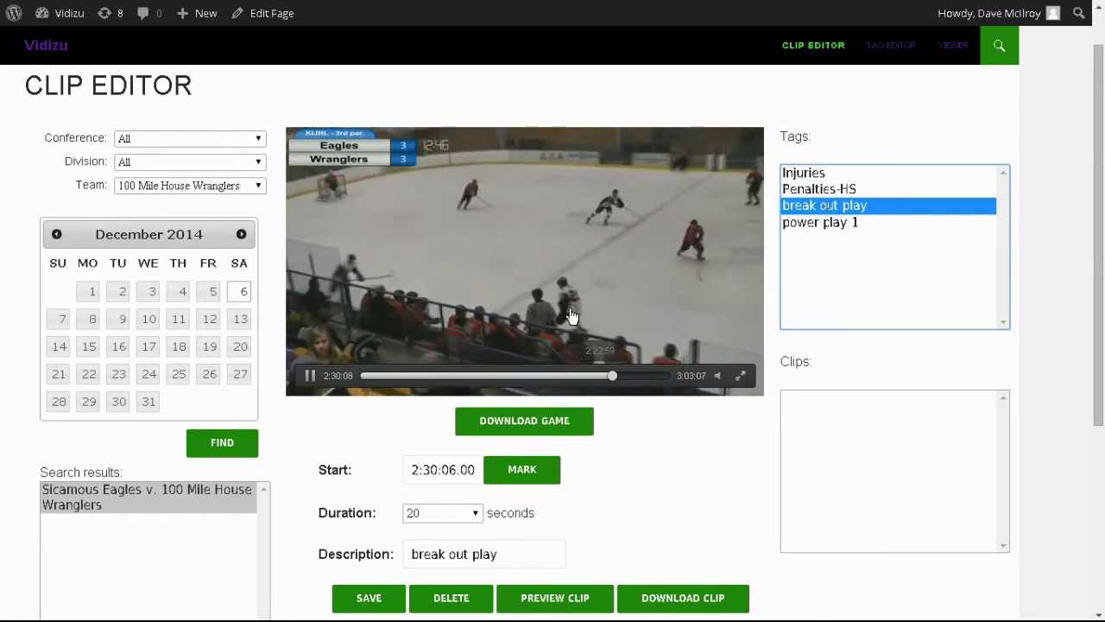
{"action": "left_click", "coordinate": [580, 296]}
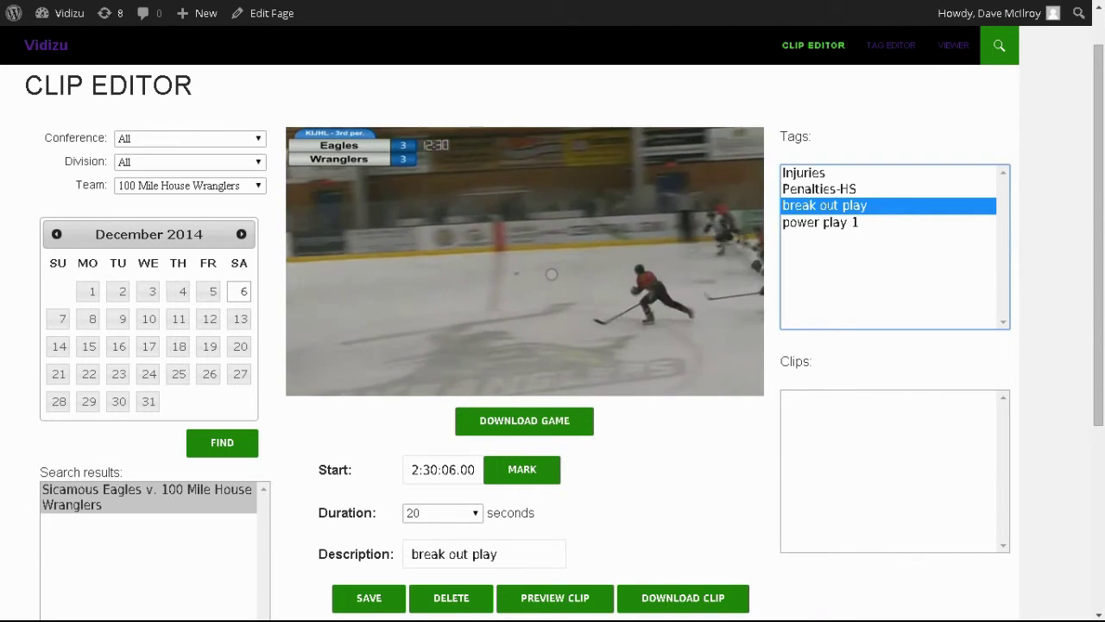
{"action": "left_click", "coordinate": [554, 281]}
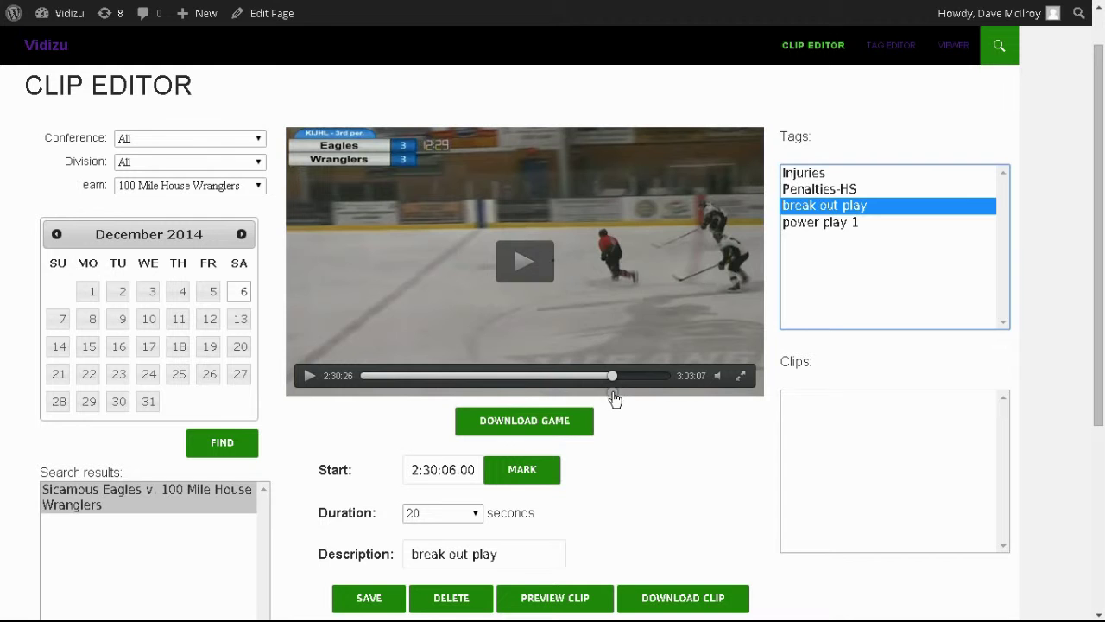
Seek back to about 49:00 and mark 49:00.60 as the clip start.
{"action": "left_click_drag", "start_coordinate": [613, 378], "coordinate": [446, 388]}
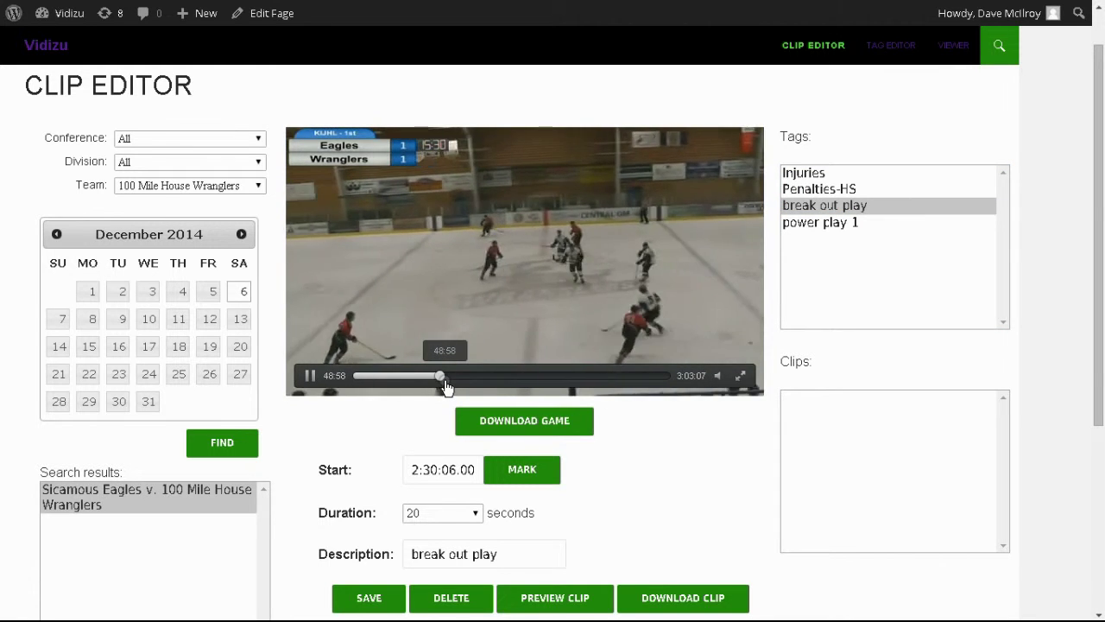
{"action": "left_click", "coordinate": [311, 377]}
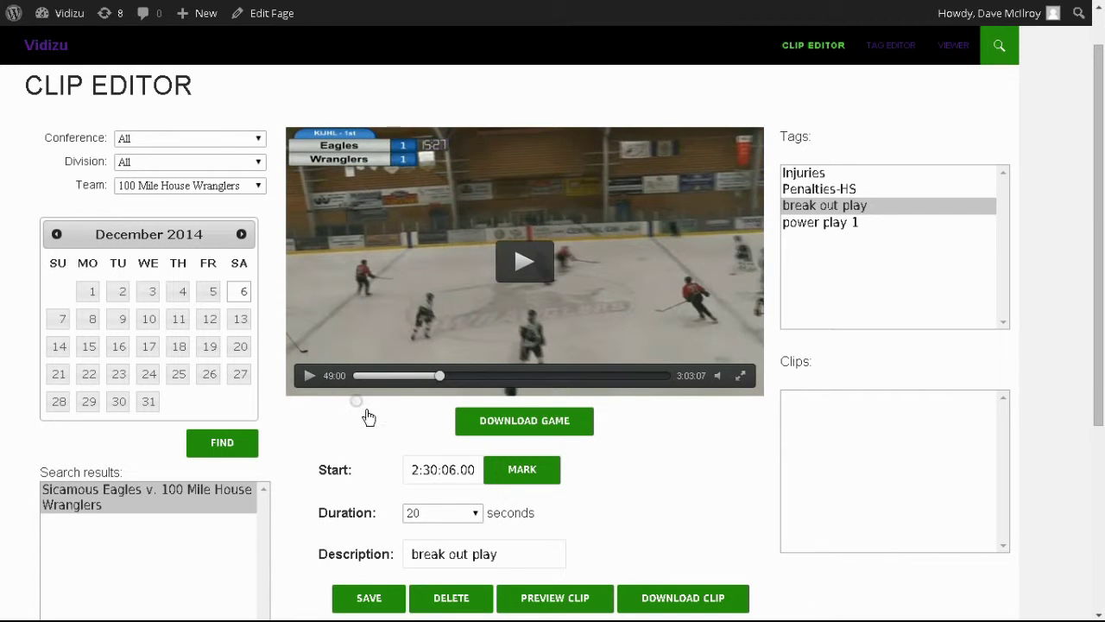
{"action": "left_click", "coordinate": [525, 473]}
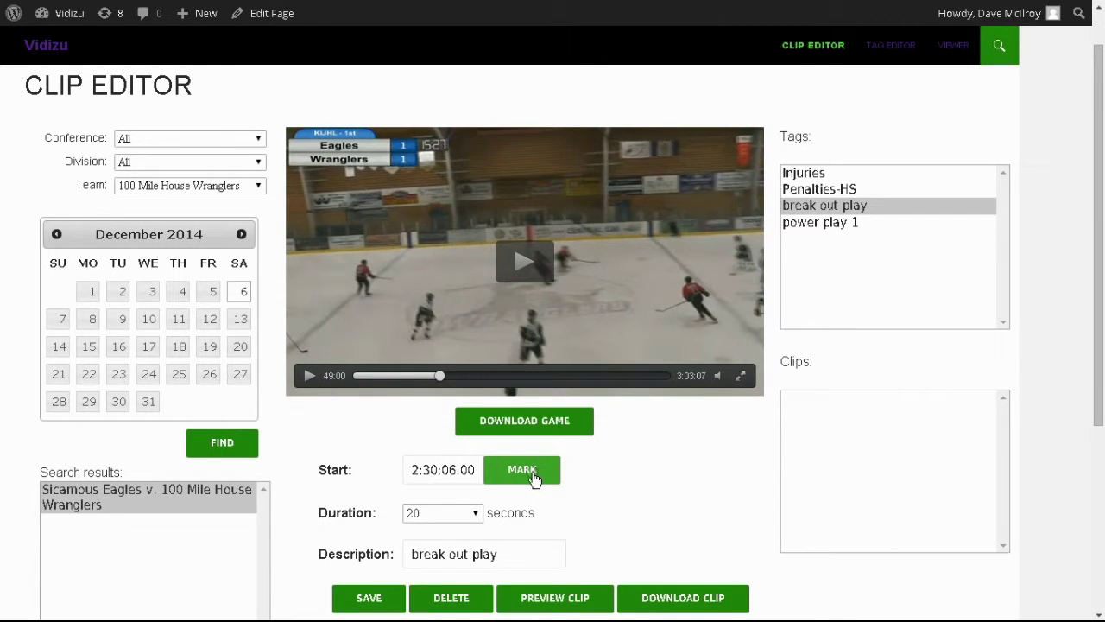
{"action": "left_click", "coordinate": [528, 473]}
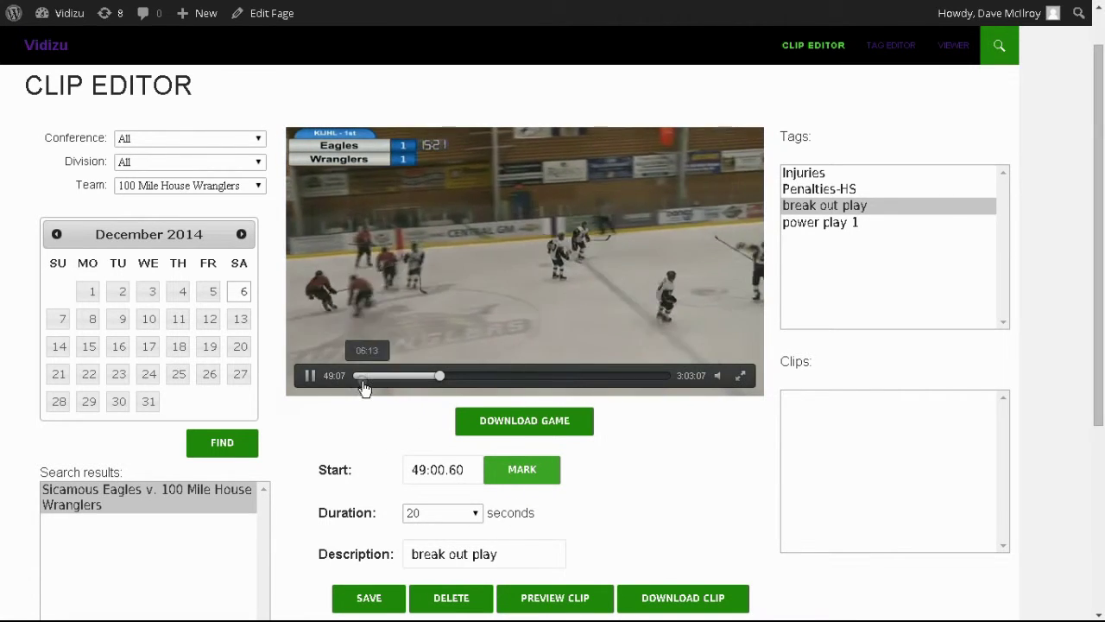
Pause near 49:08 and leave the clip duration at 20 seconds.
{"action": "left_click", "coordinate": [310, 377]}
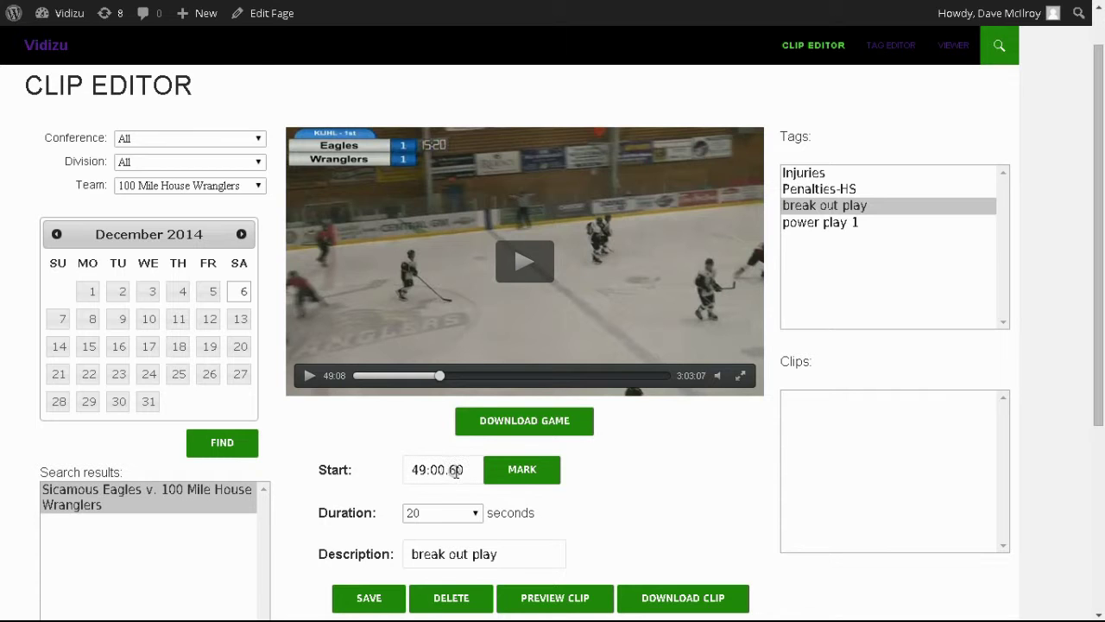
{"action": "left_click", "coordinate": [476, 515]}
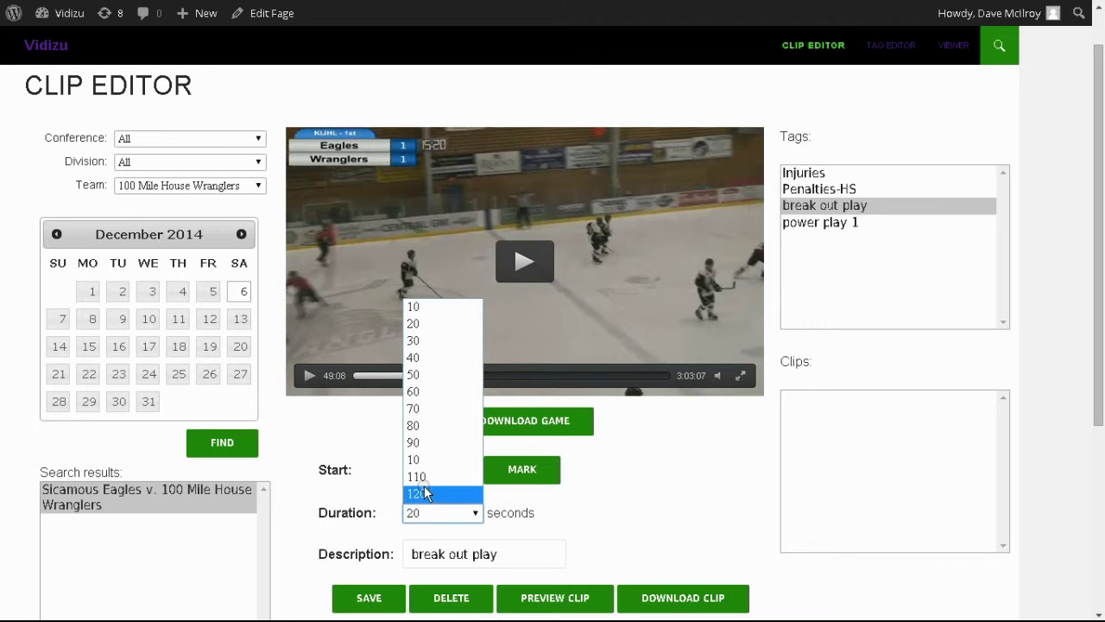
{"action": "left_click", "coordinate": [671, 498]}
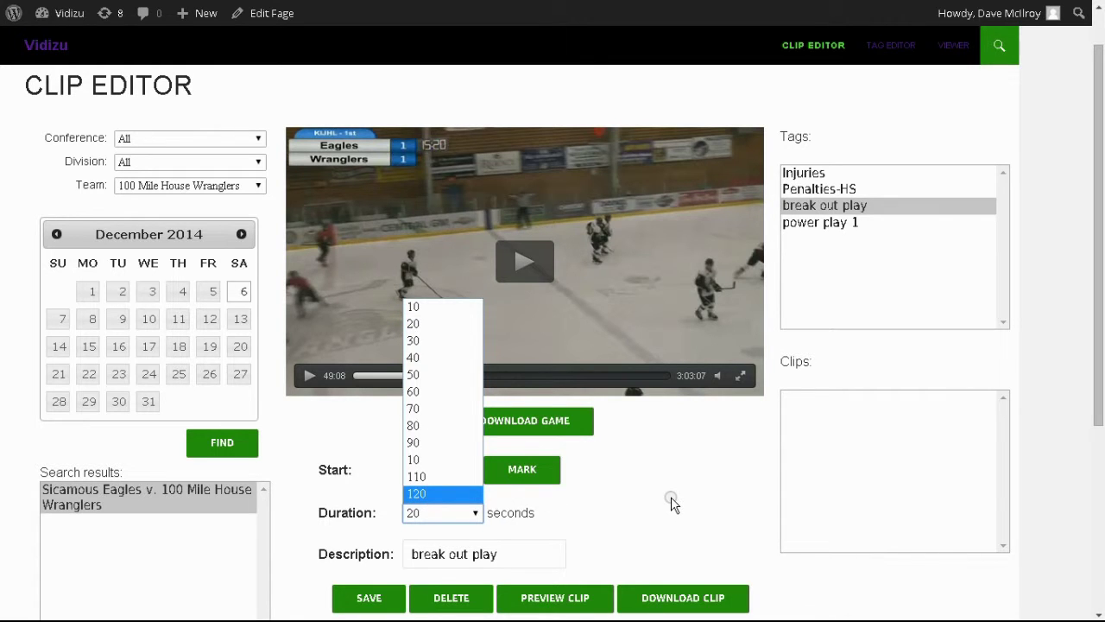
{"action": "left_click", "coordinate": [676, 500]}
{"action": "left_click", "coordinate": [426, 450]}
Describe the clip as 'clip sample 1', save it, and play it from the Clips list.
{"action": "left_click", "coordinate": [490, 310]}
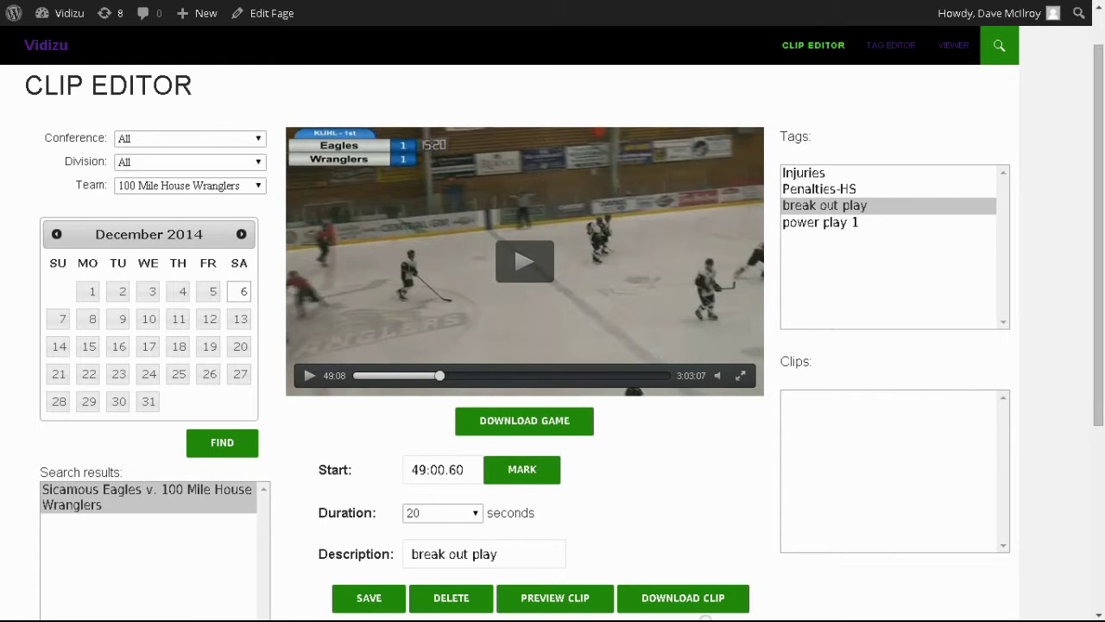
{"action": "left_click_drag", "start_coordinate": [521, 557], "coordinate": [390, 559]}
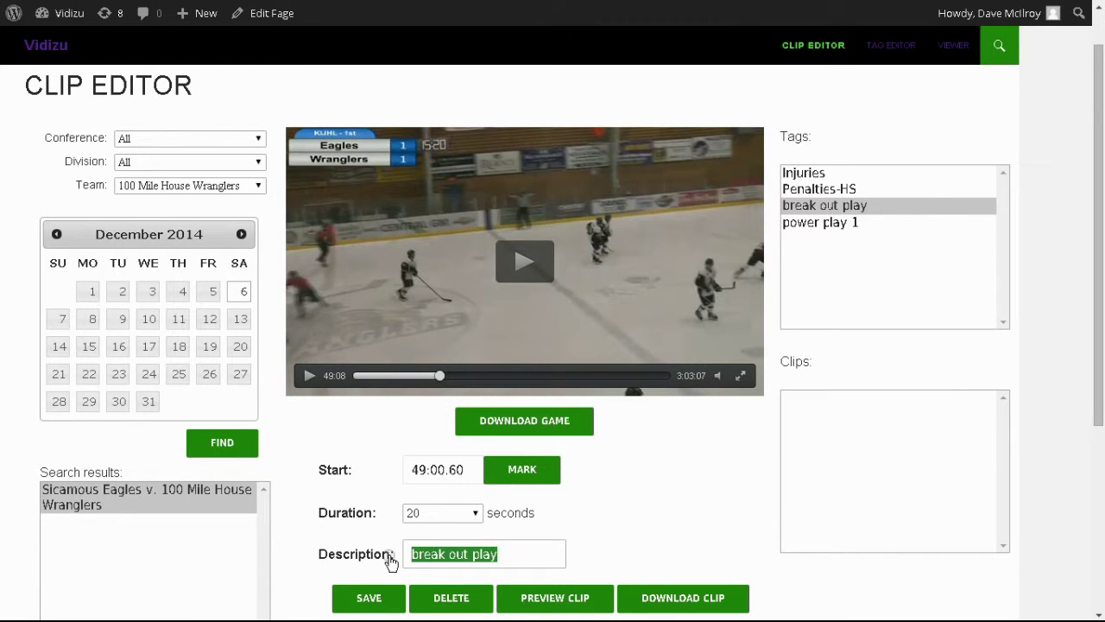
{"action": "type", "text": "clip sample 1"}
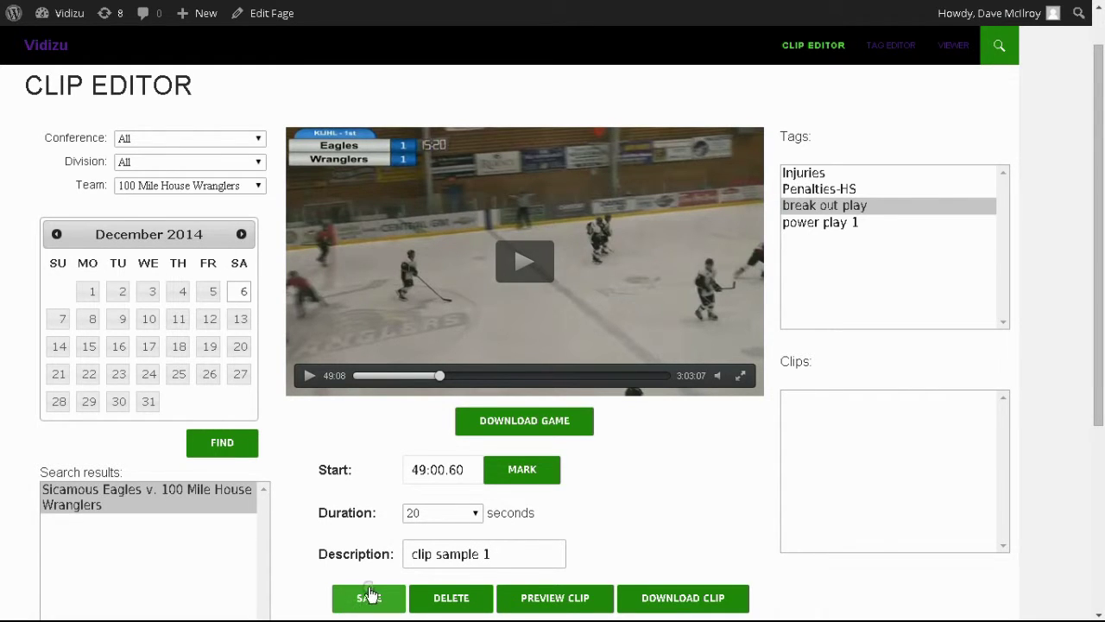
{"action": "left_click", "coordinate": [369, 596]}
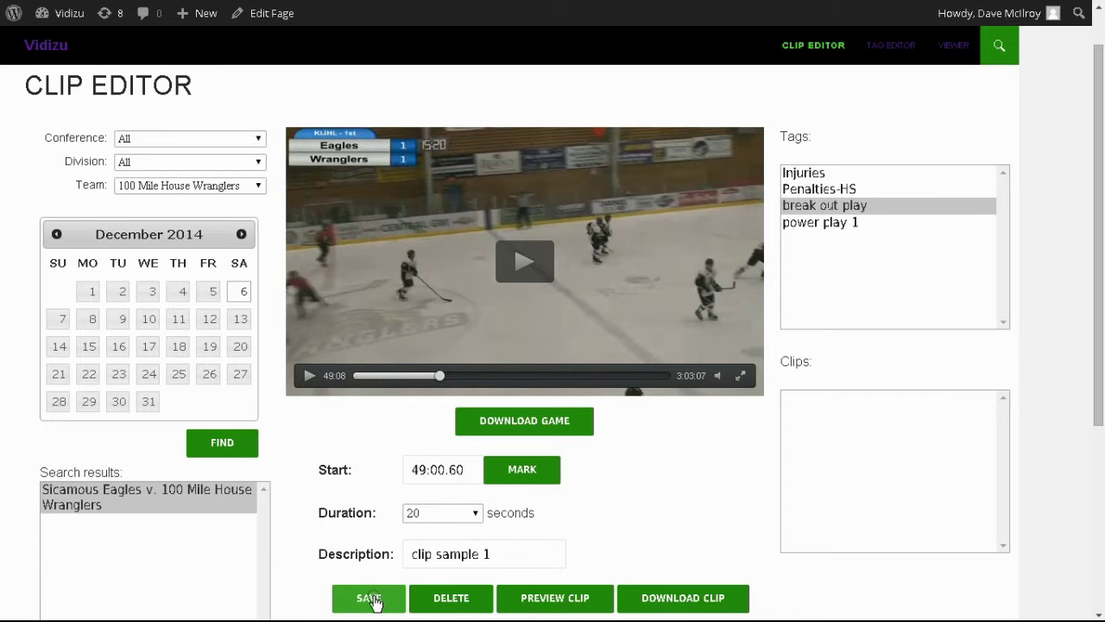
{"action": "left_click", "coordinate": [824, 425]}
{"action": "left_click", "coordinate": [842, 402]}
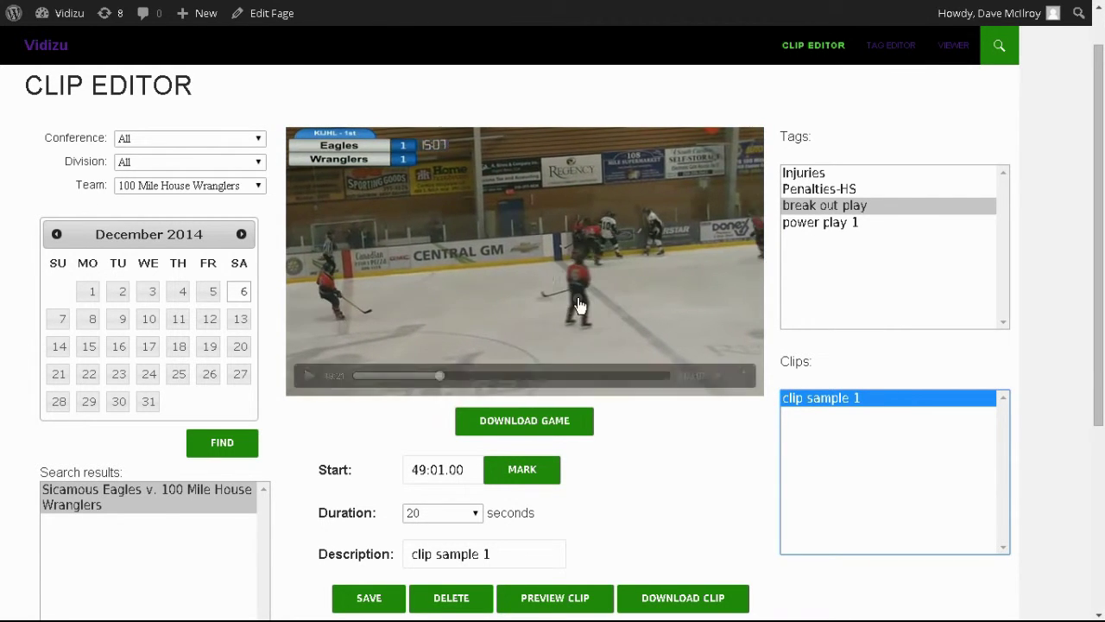
Pause the footage at 49:21 and scroll the page down slightly.
{"action": "left_click", "coordinate": [579, 304]}
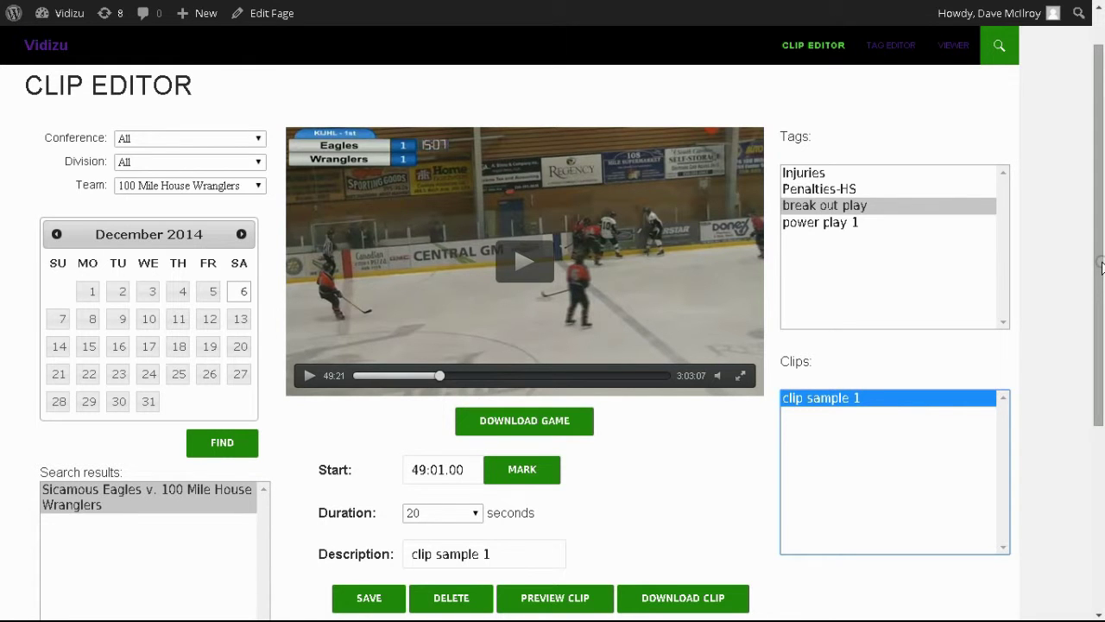
{"action": "left_click_drag", "start_coordinate": [1101, 266], "coordinate": [1102, 294]}
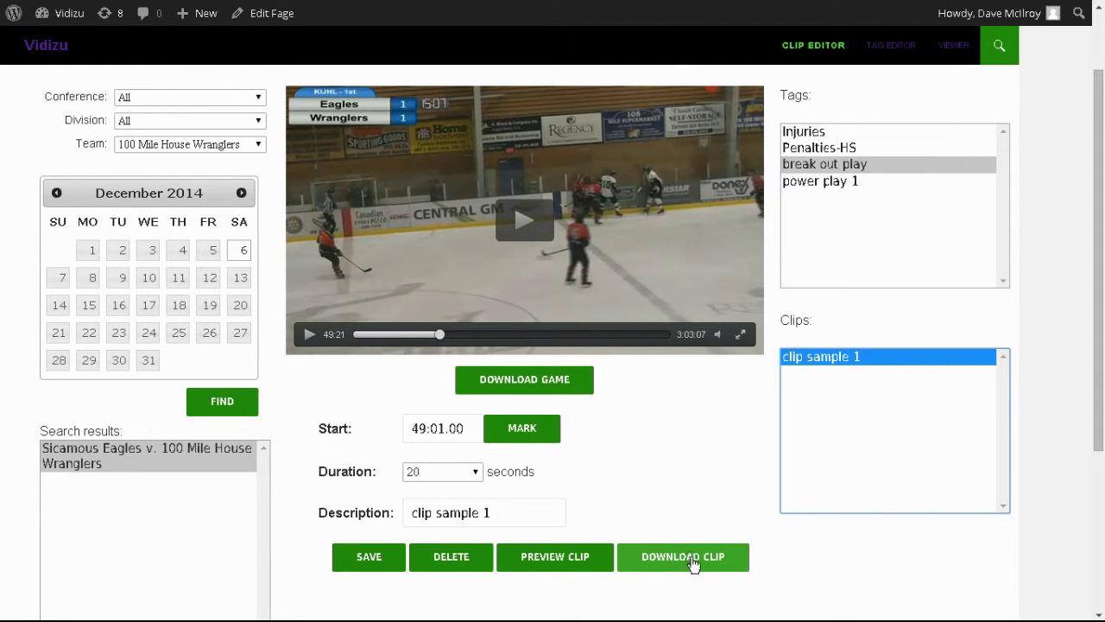
Select 'clip sample 1' and download it as vidizu_clip_16298_50.mp4.
{"action": "left_click", "coordinate": [837, 439]}
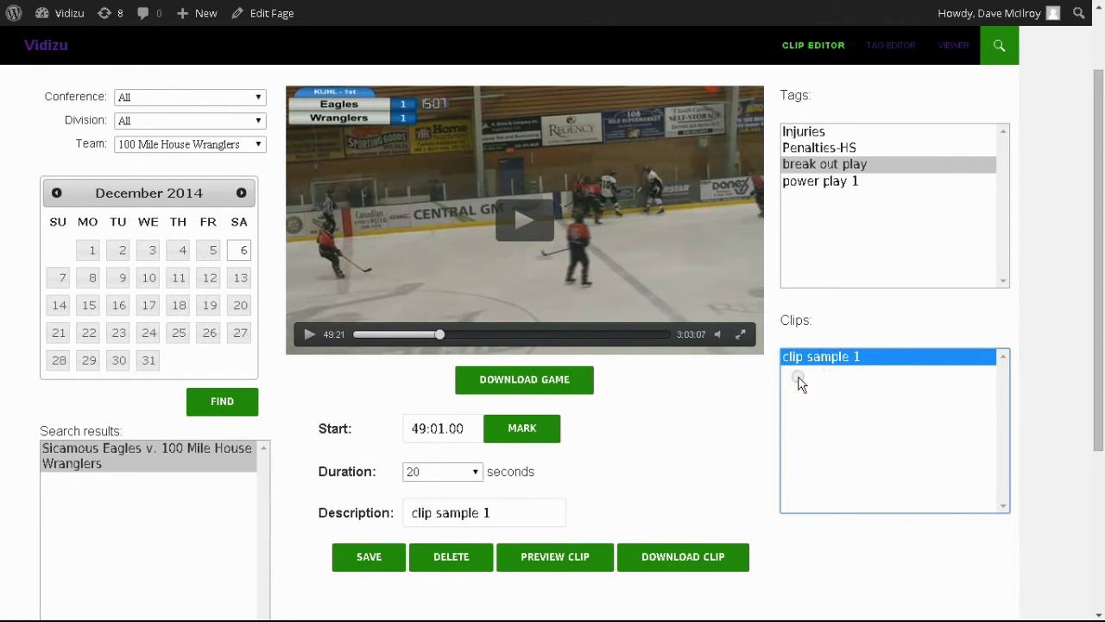
{"action": "left_click", "coordinate": [693, 561]}
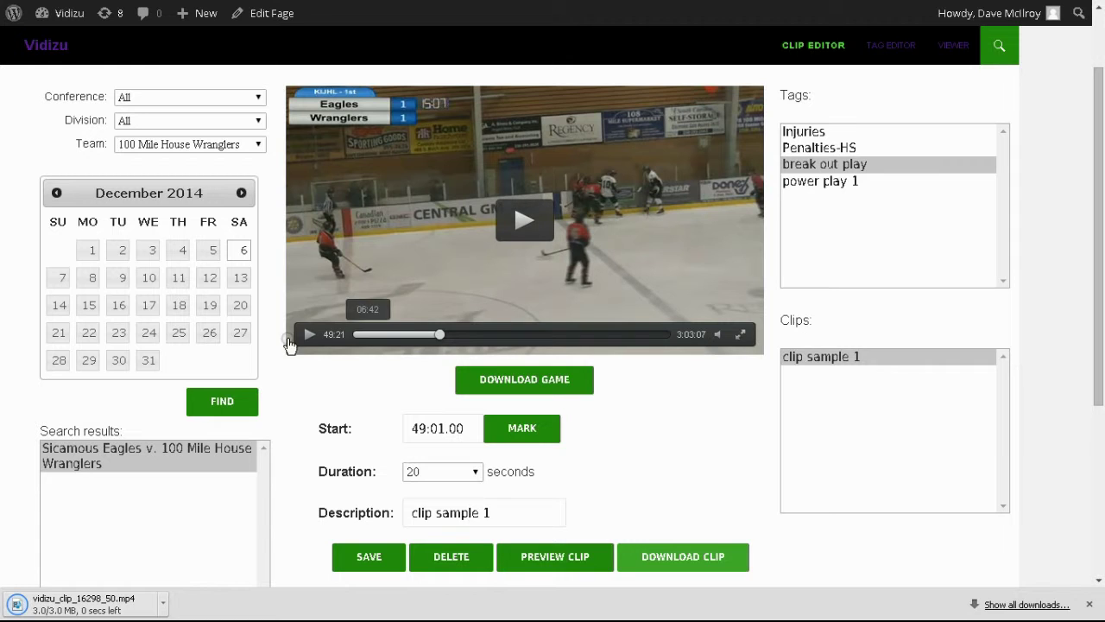
Rewind the game video to the start and play it from the pre-game rink.
{"action": "left_click_drag", "start_coordinate": [441, 337], "coordinate": [337, 352]}
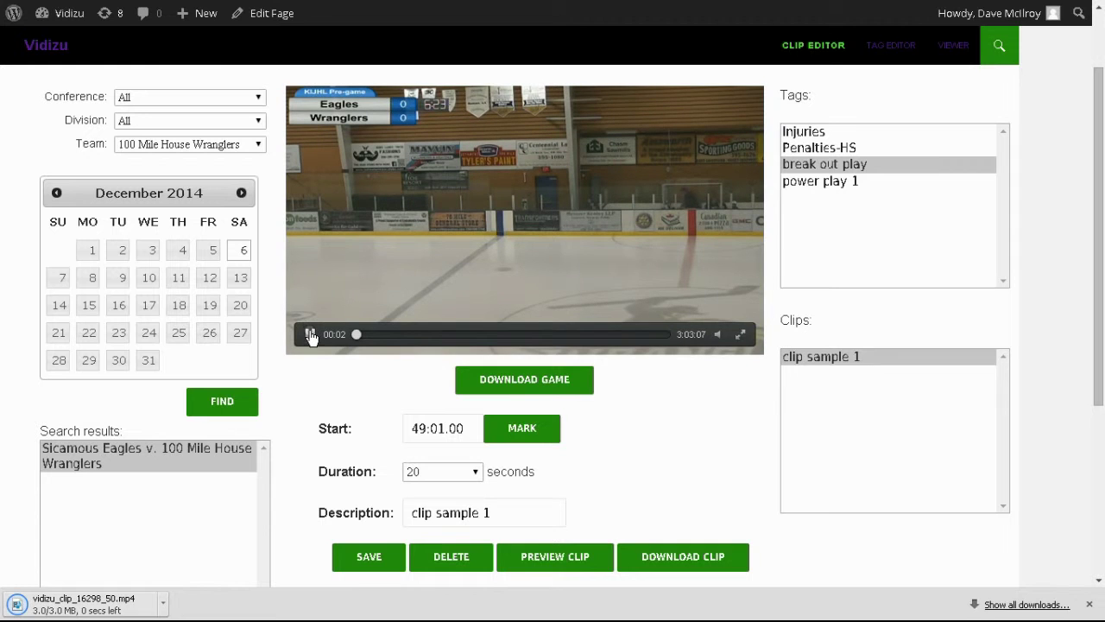
{"action": "left_click", "coordinate": [310, 335]}
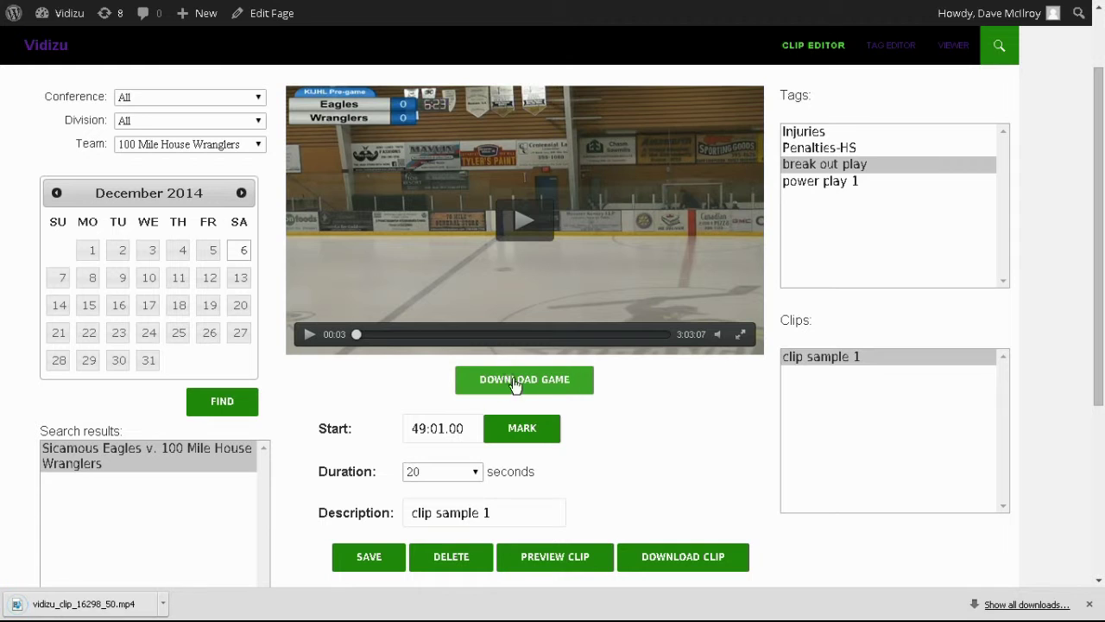
{"action": "left_click", "coordinate": [346, 337]}
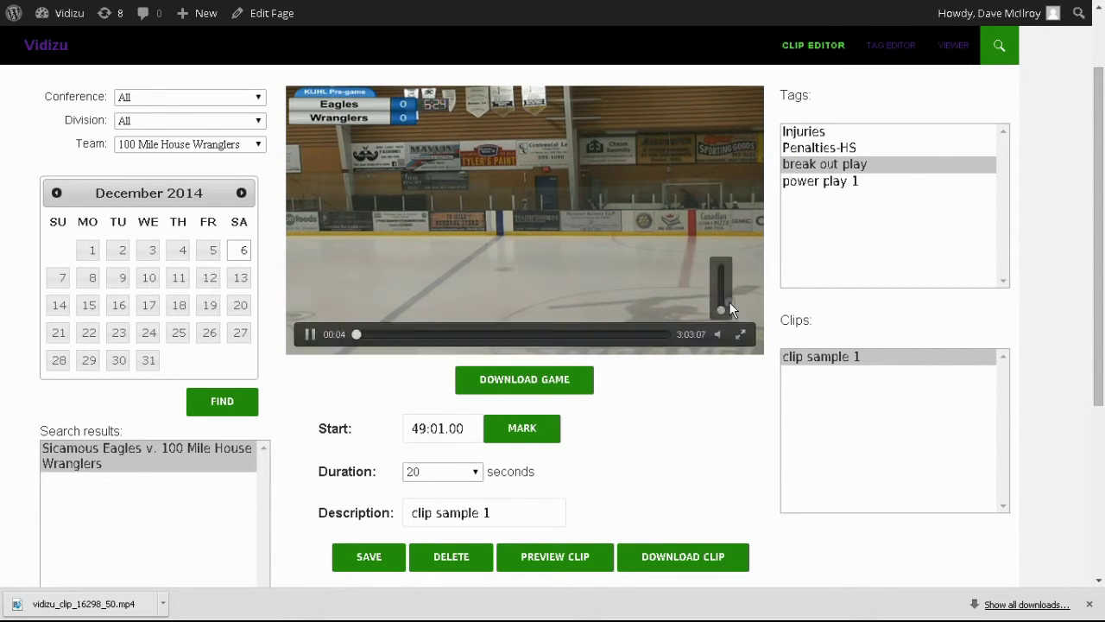
{"action": "mouse_move", "coordinate": [600, 298]}
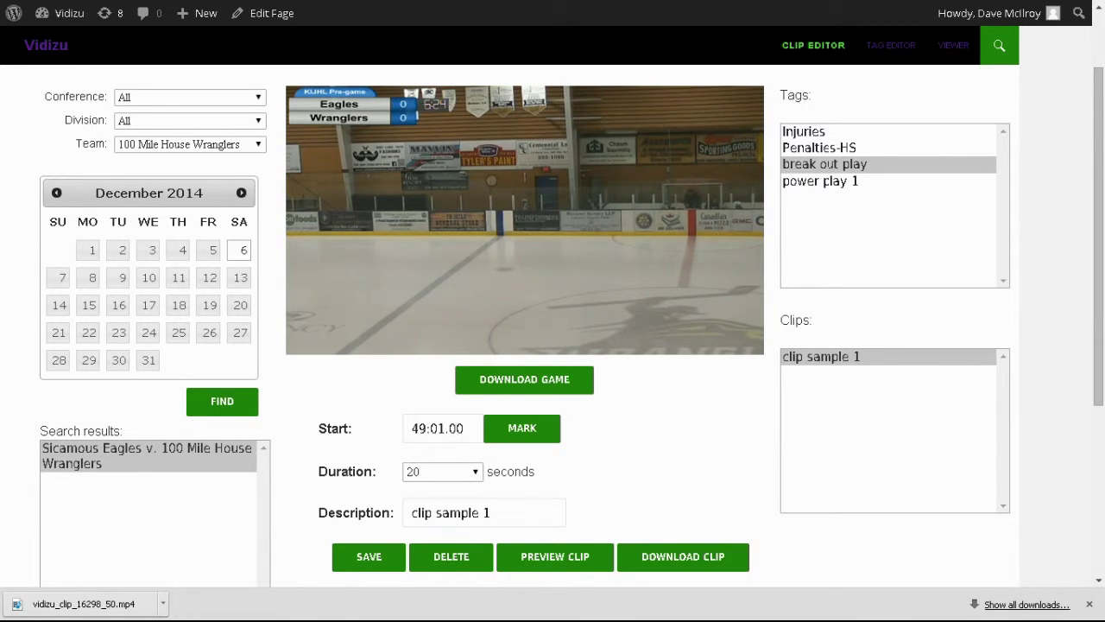
Start the full-game download 16298 (1).mp4, then cancel it.
{"action": "left_click", "coordinate": [536, 394]}
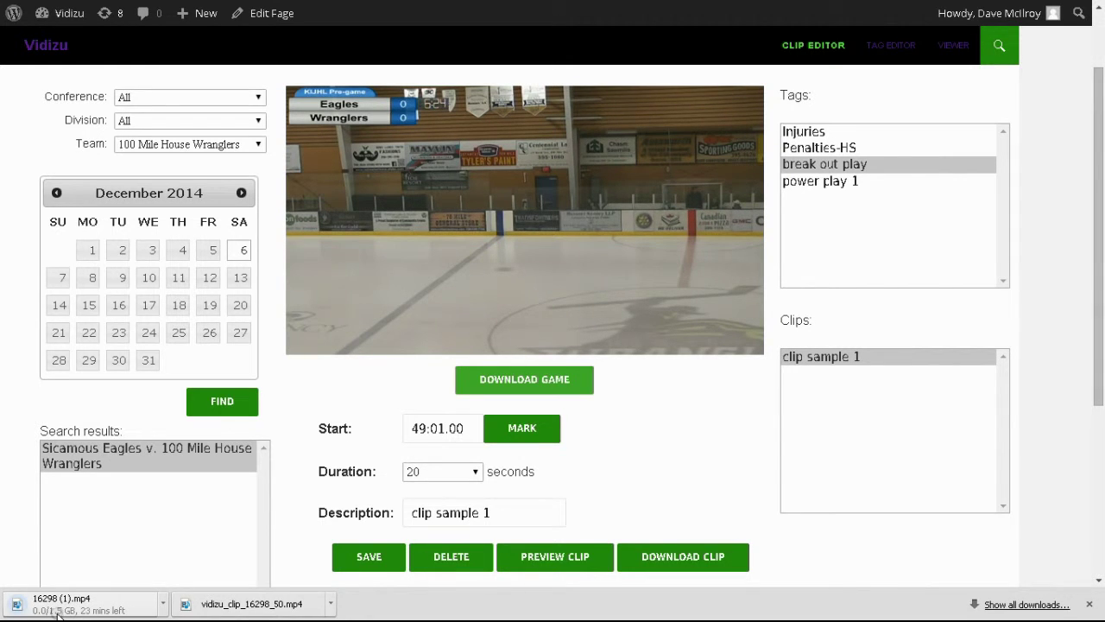
{"action": "left_click", "coordinate": [162, 604]}
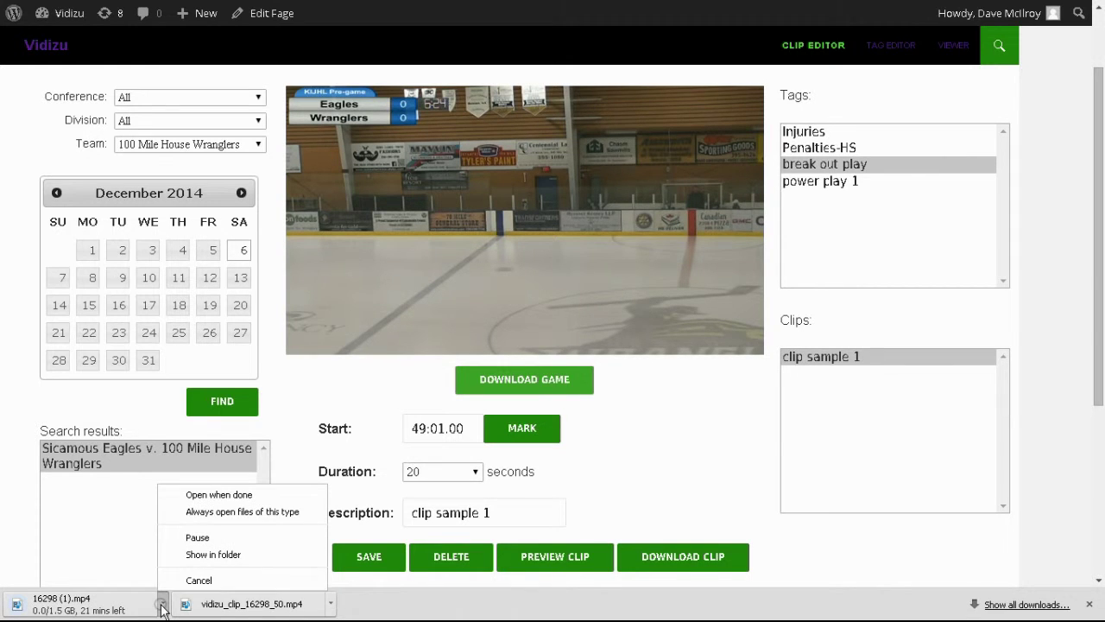
{"action": "left_click", "coordinate": [205, 581]}
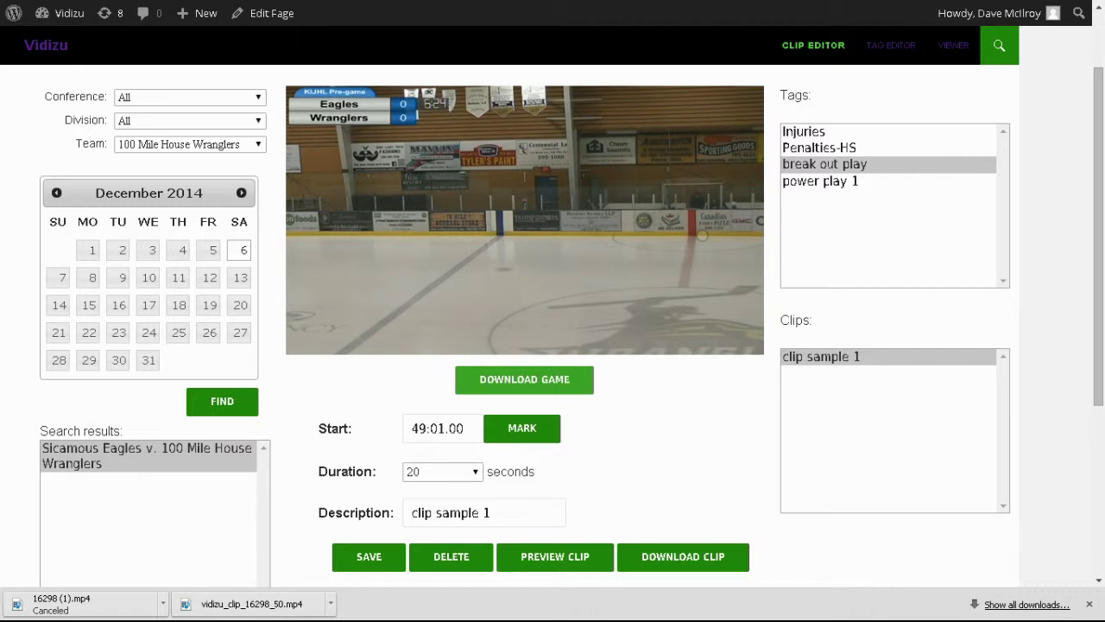
Seek the game video to a second-period play, pause it, and mark 1:42:22.40 as the clip start.
{"action": "mouse_move", "coordinate": [585, 230]}
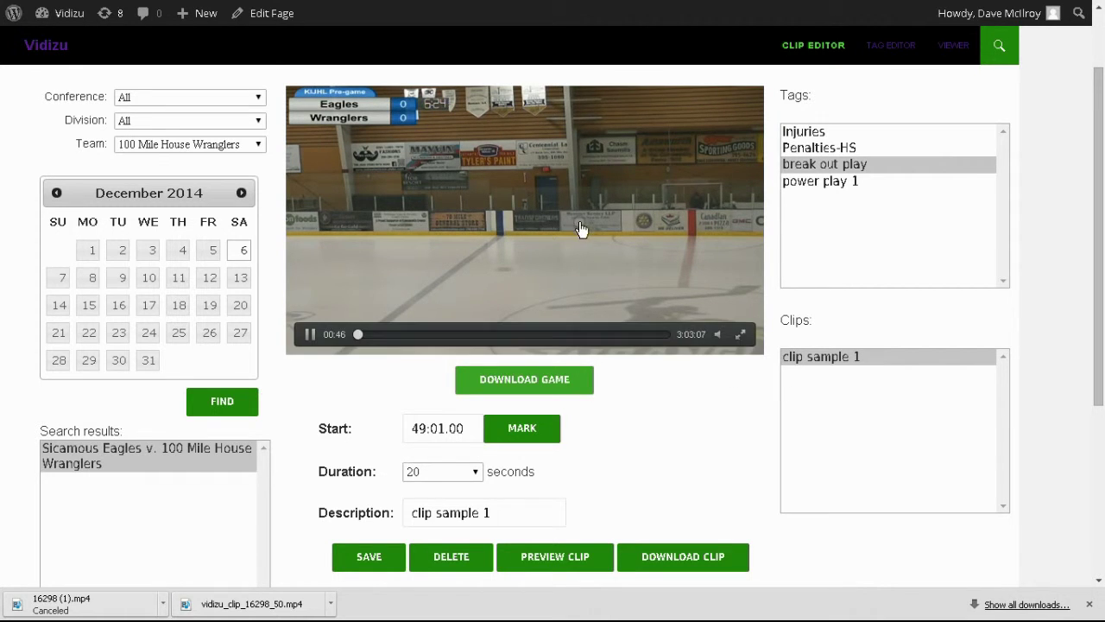
{"action": "left_click", "coordinate": [417, 335]}
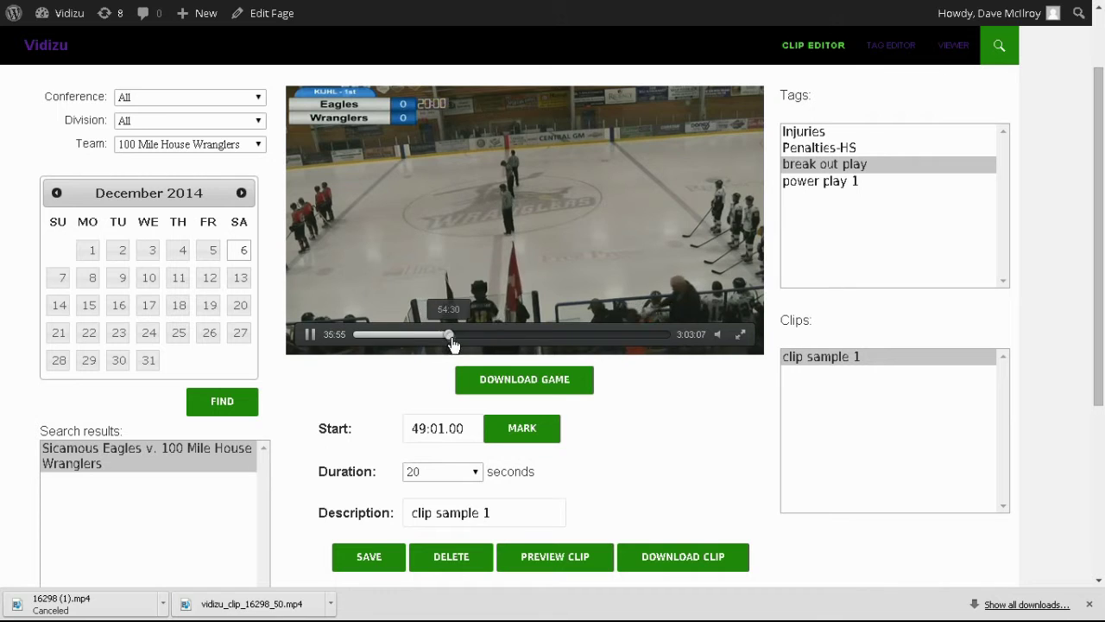
{"action": "left_click_drag", "start_coordinate": [422, 335], "coordinate": [494, 345]}
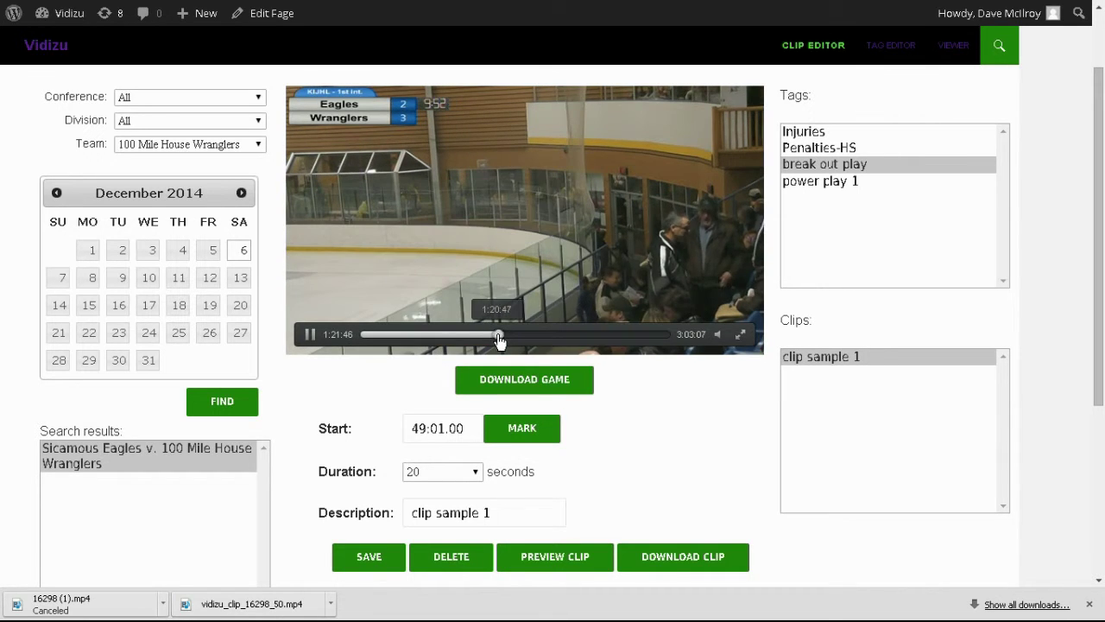
{"action": "left_click", "coordinate": [533, 336]}
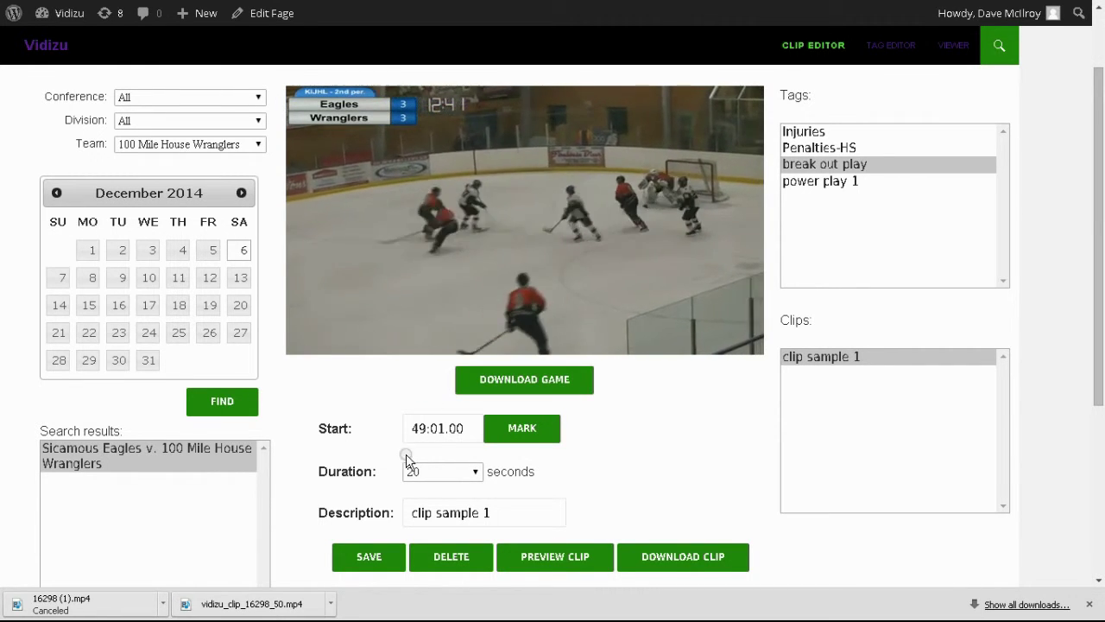
{"action": "left_click", "coordinate": [309, 334]}
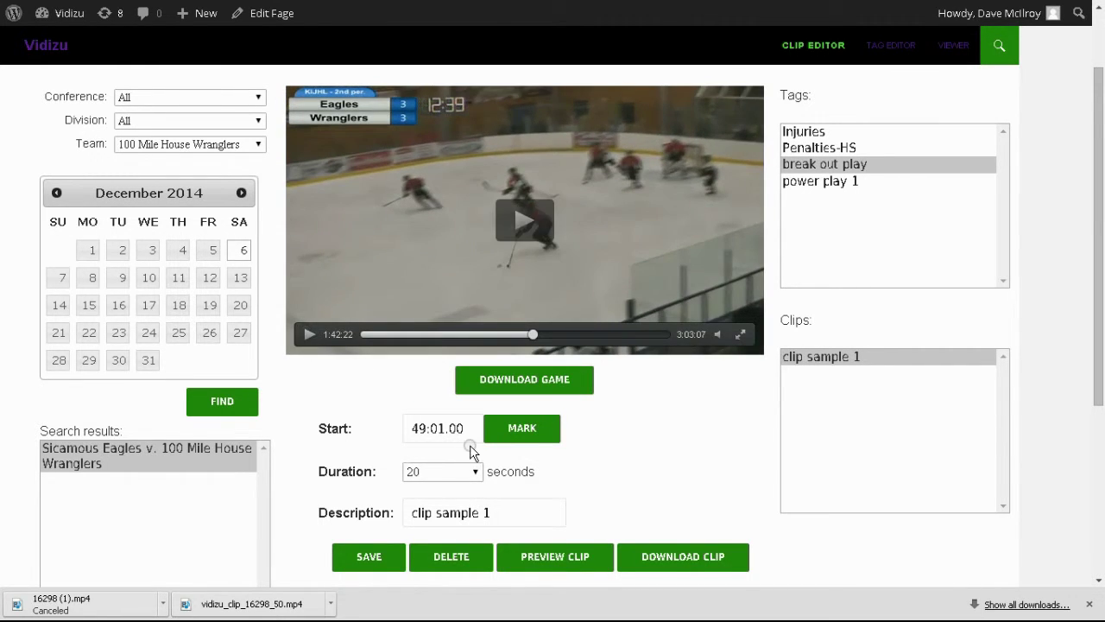
{"action": "left_click", "coordinate": [521, 431]}
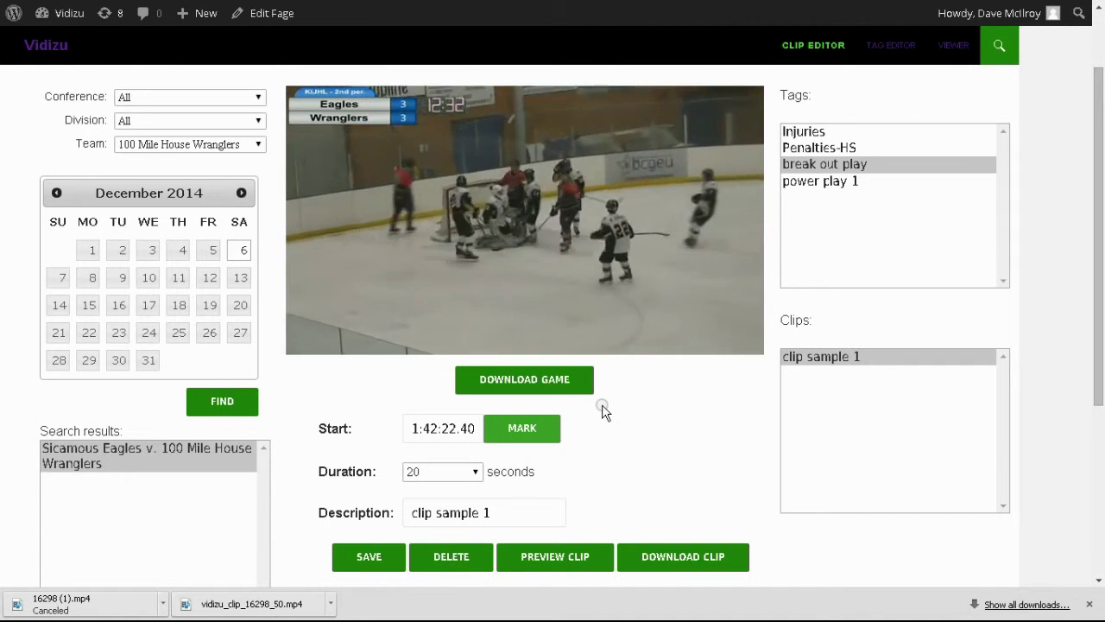
Set the clip duration to 10 seconds.
{"action": "mouse_move", "coordinate": [439, 318]}
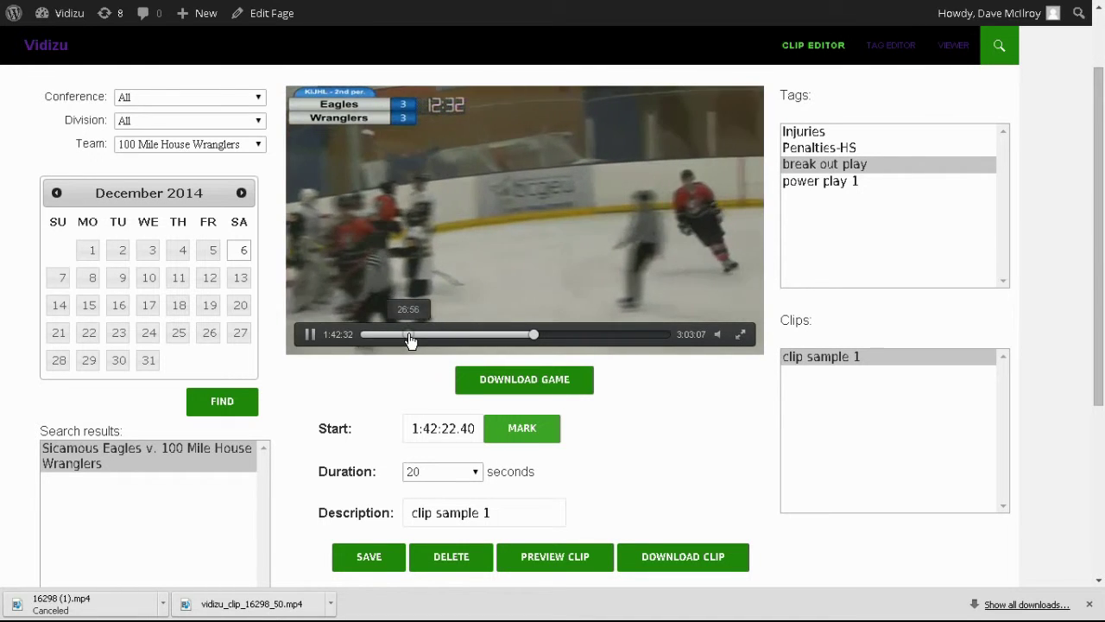
{"action": "left_click", "coordinate": [309, 334]}
{"action": "left_click", "coordinate": [477, 472]}
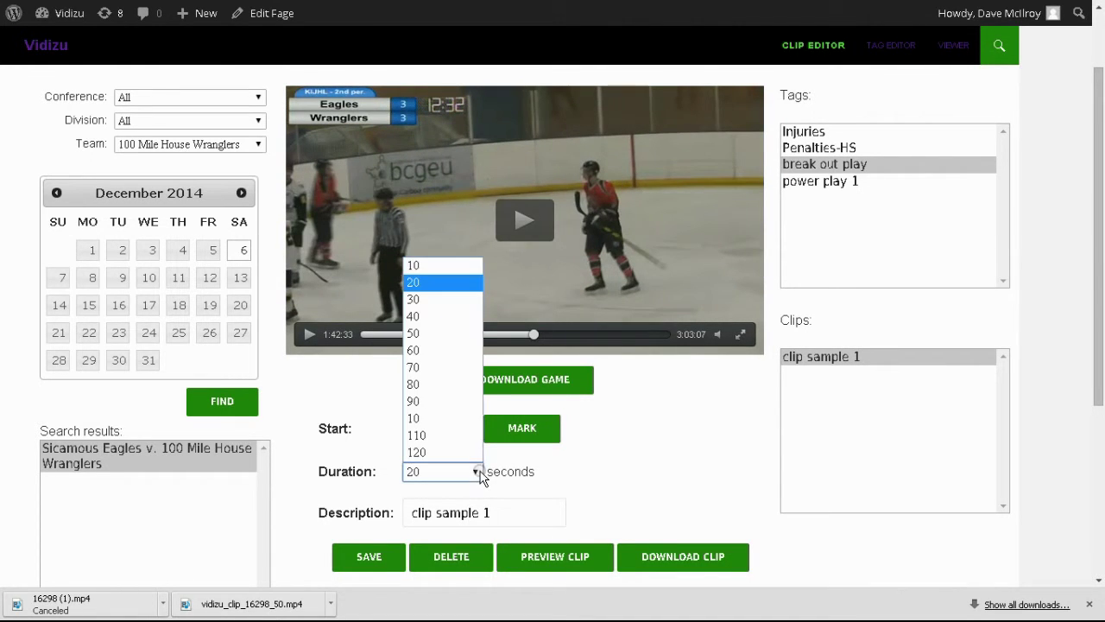
{"action": "left_click", "coordinate": [415, 265]}
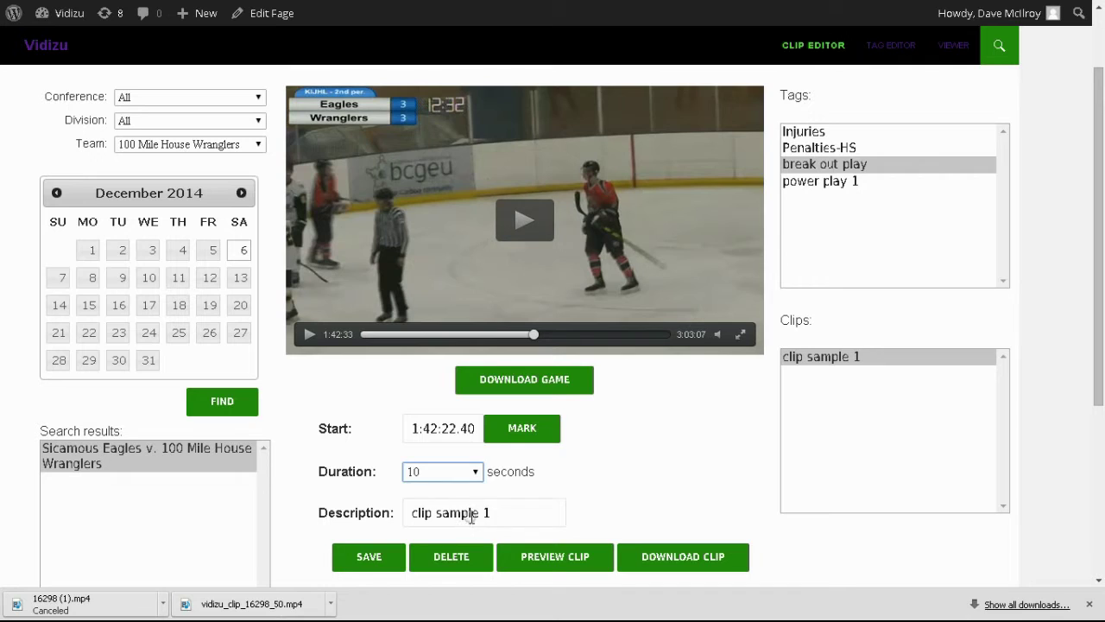
Replace the description with 'nice save' and save the clip.
{"action": "left_click_drag", "start_coordinate": [499, 513], "coordinate": [404, 527]}
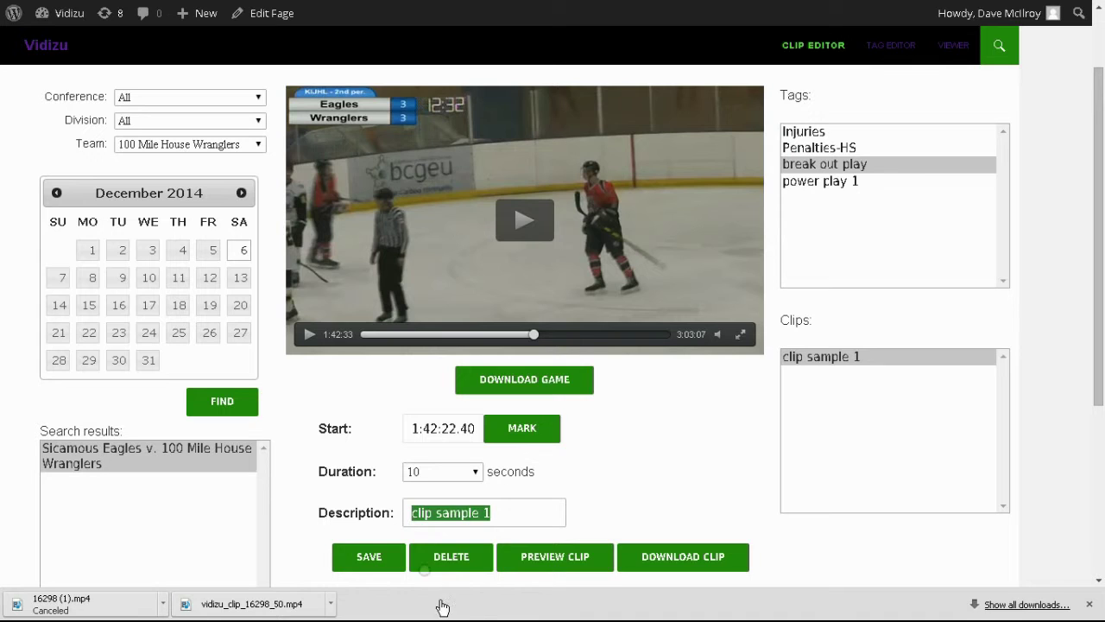
{"action": "left_click", "coordinate": [499, 515]}
{"action": "left_click_drag", "start_coordinate": [499, 514], "coordinate": [361, 527]}
{"action": "type", "text": "nice save"}
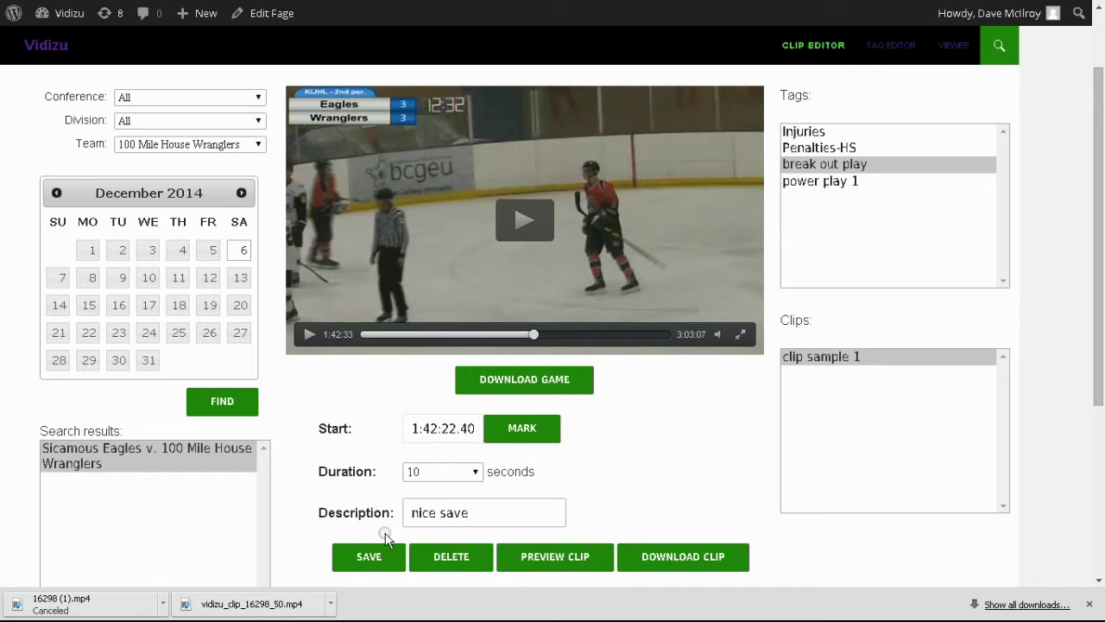
{"action": "left_click", "coordinate": [373, 561]}
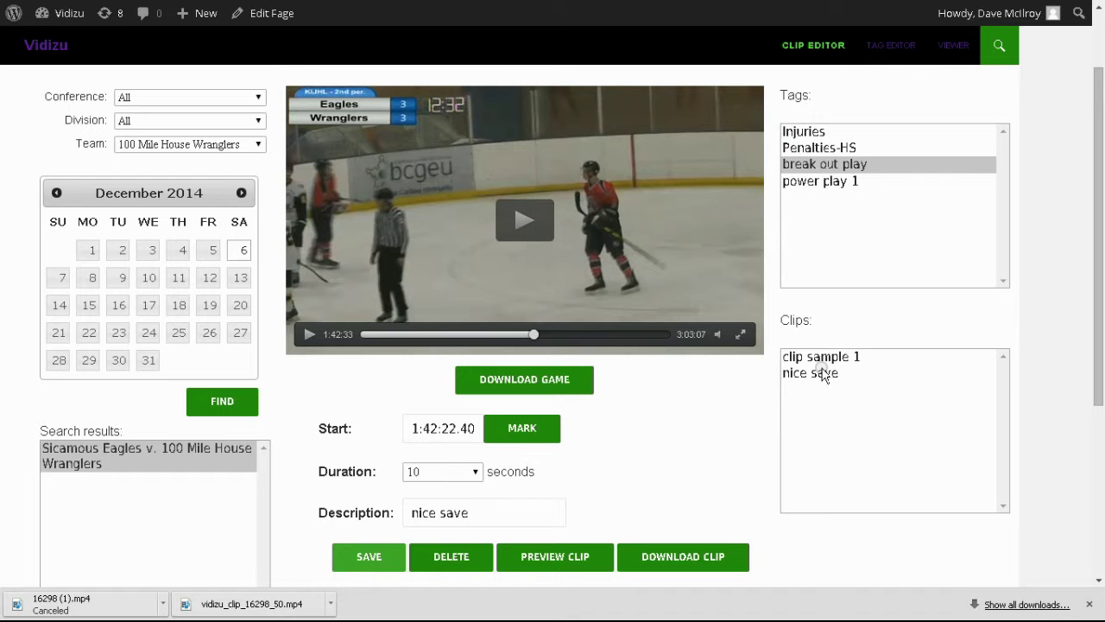
Open the nice save clip, then reload clip sample 1 (start 49:01.00, 20 seconds) into the editor.
{"action": "left_click", "coordinate": [822, 376]}
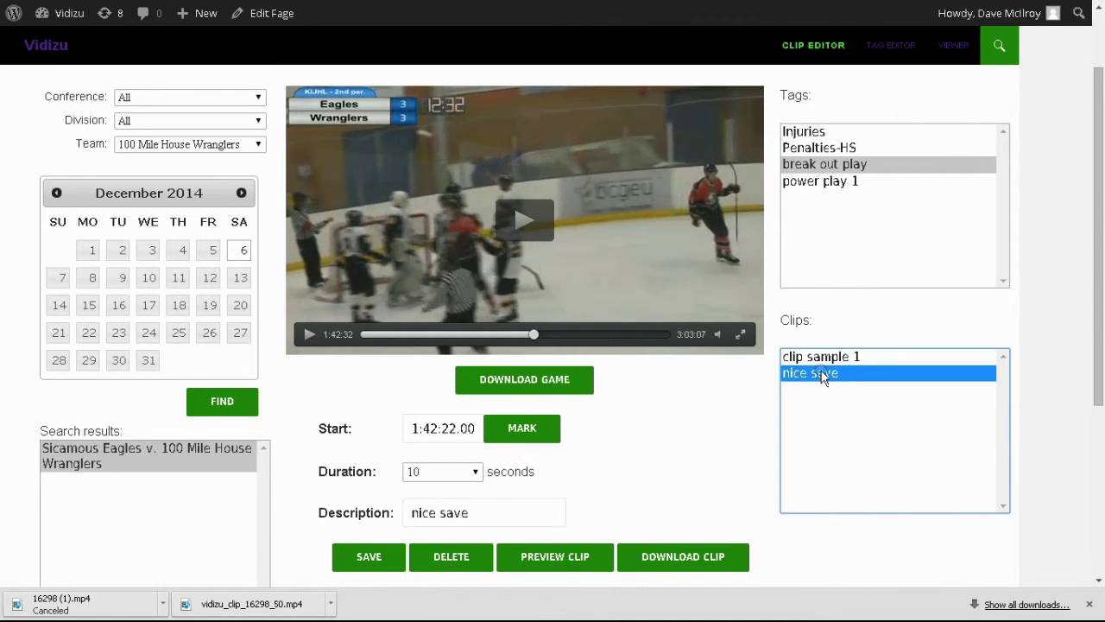
{"action": "left_click", "coordinate": [682, 557]}
{"action": "left_click", "coordinate": [840, 356]}
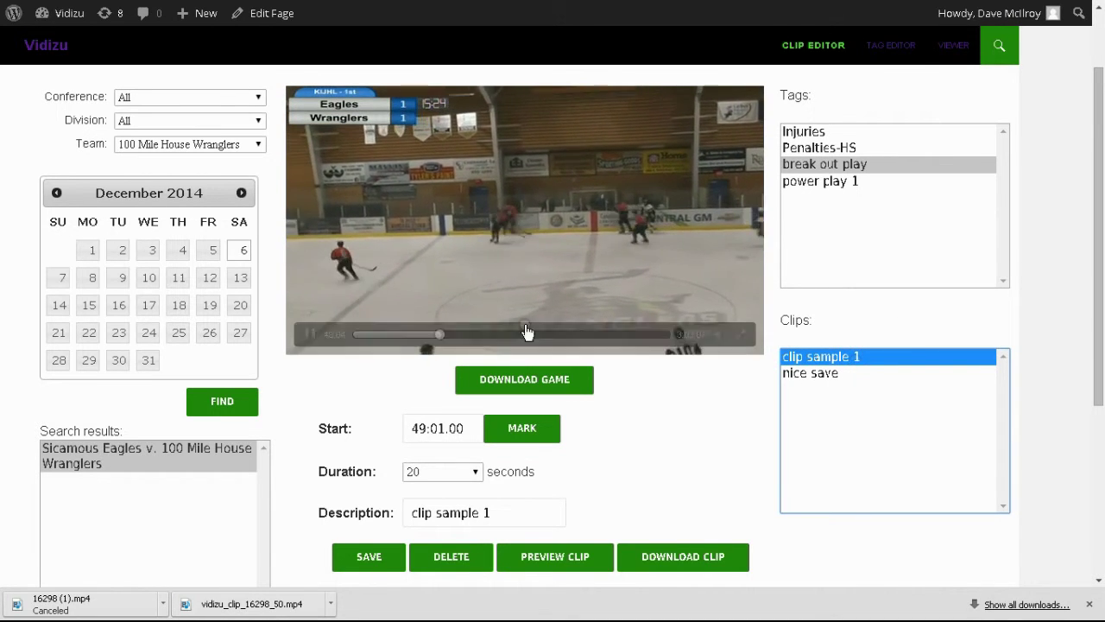
Pause the footage at 49:06, select clip sample 1 in the Clips list, and delete it.
{"action": "left_click", "coordinate": [310, 340]}
{"action": "left_click", "coordinate": [310, 339]}
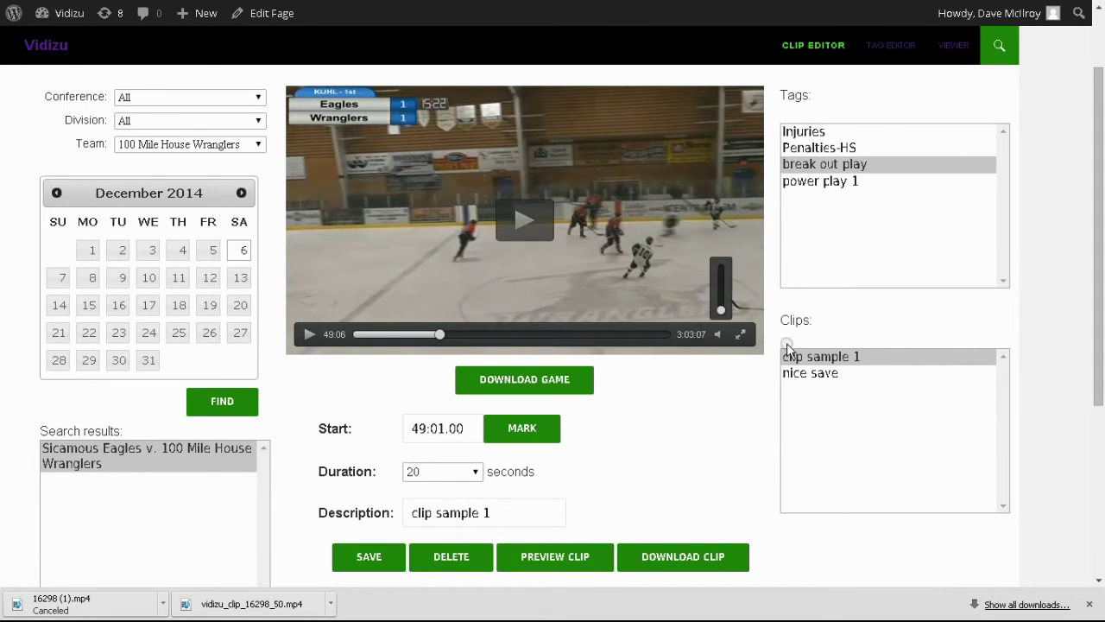
{"action": "left_click", "coordinate": [872, 360]}
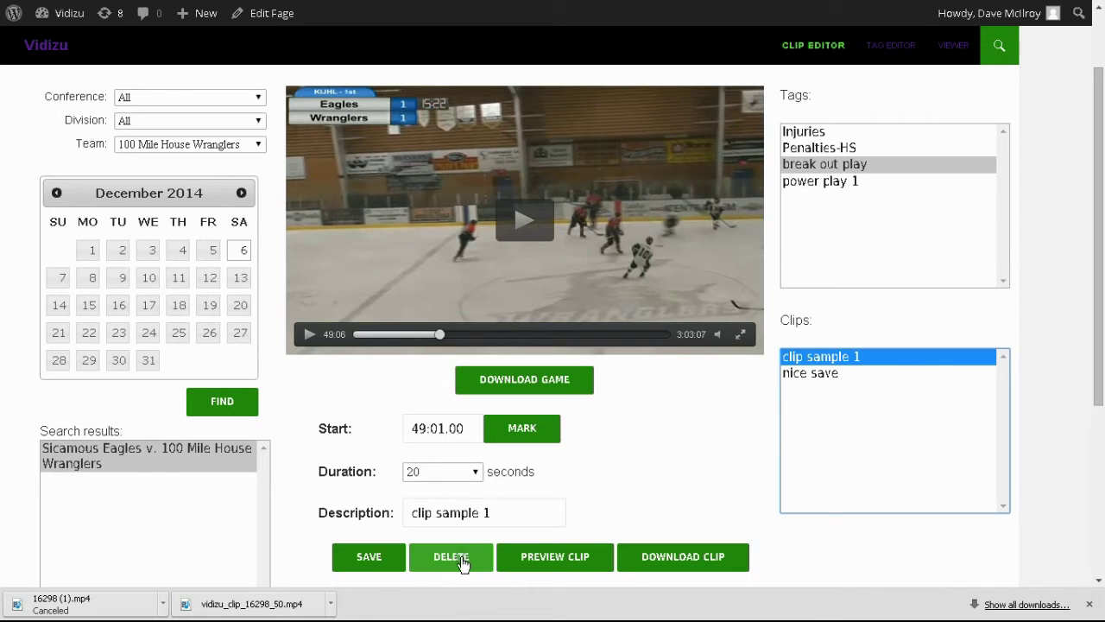
{"action": "left_click", "coordinate": [463, 561]}
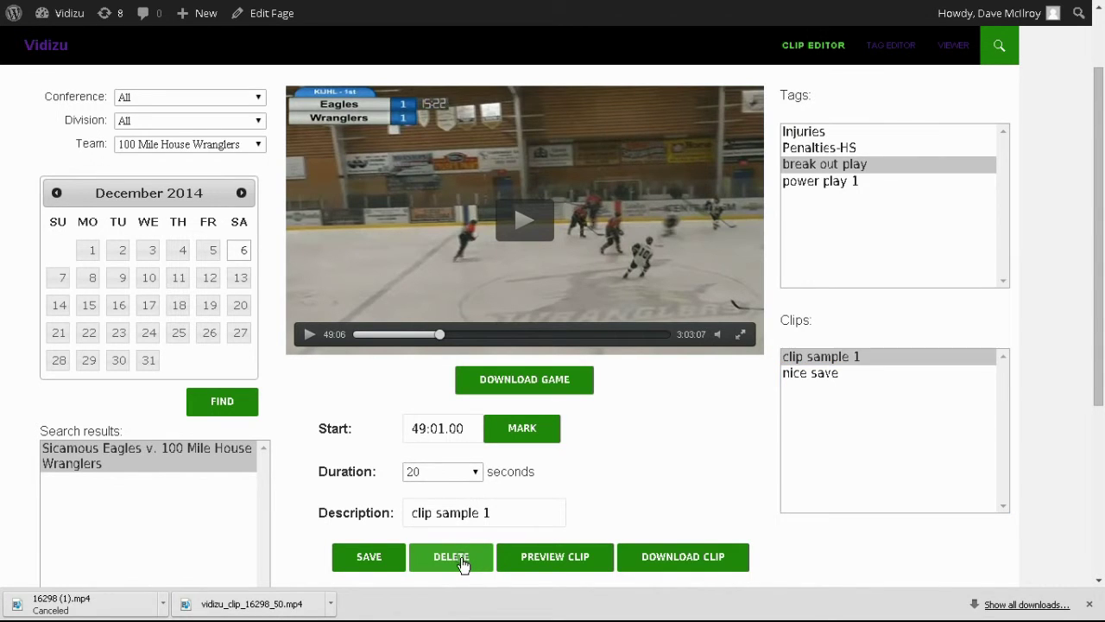